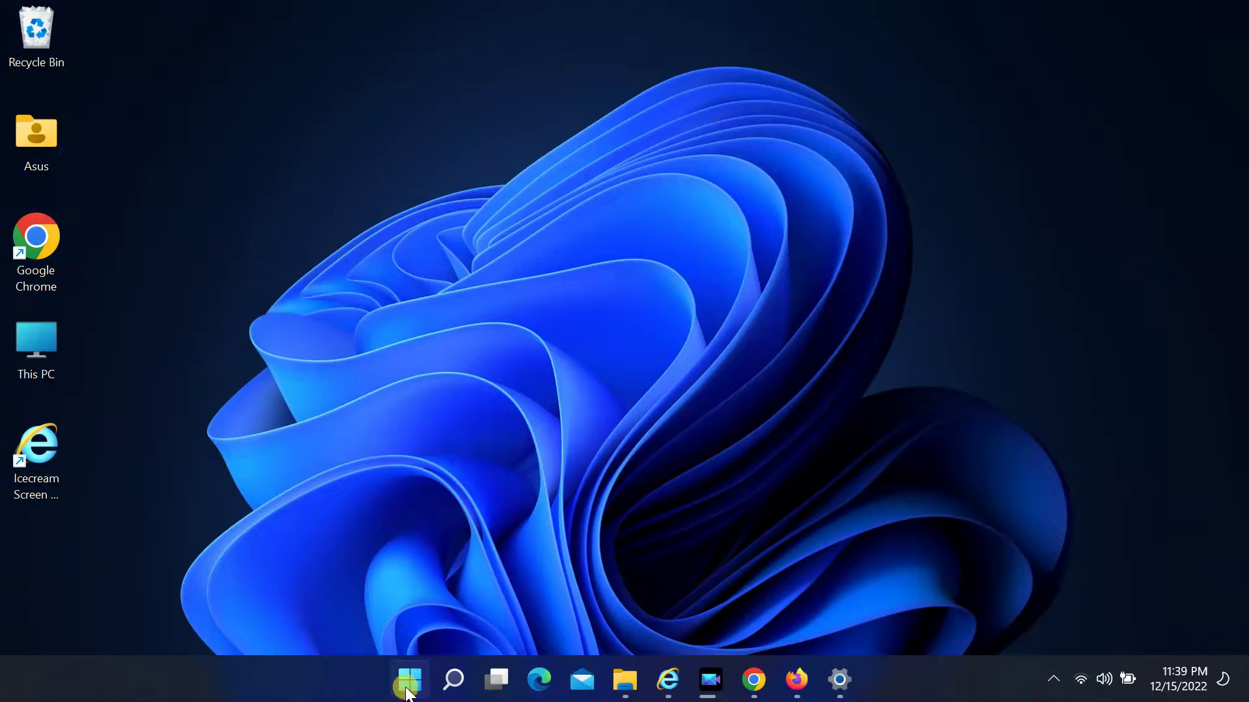
Step: Search Start for 'services' and launch the Services app from the results
{"action": "left_click", "coordinate": [410, 680]}
{"action": "left_click", "coordinate": [445, 102]}
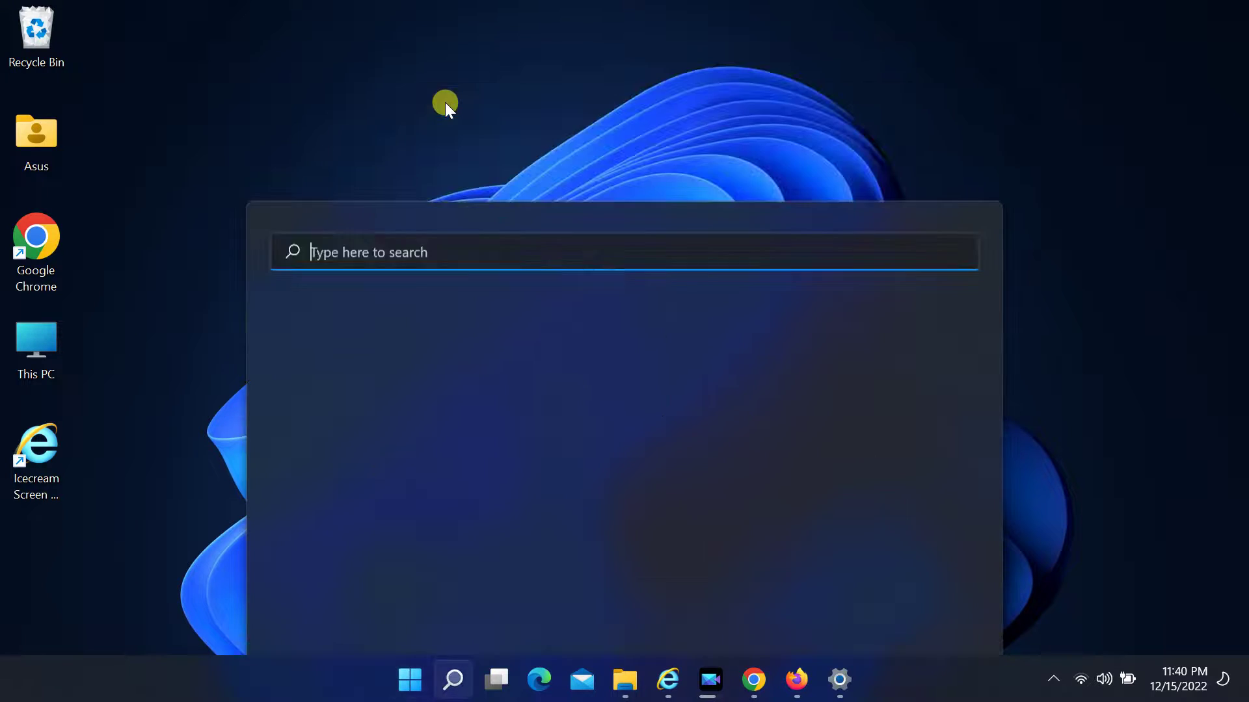
{"action": "type", "text": "se"}
{"action": "type", "text": "rv"}
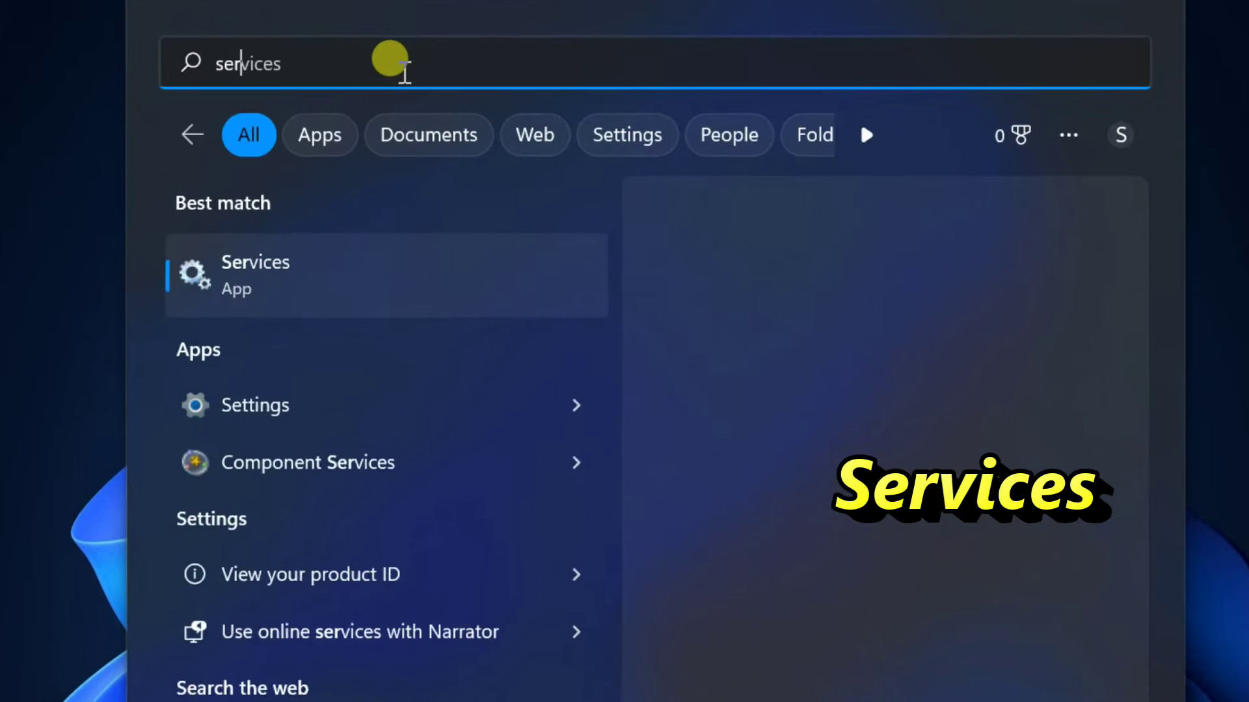
{"action": "type", "text": "ice"}
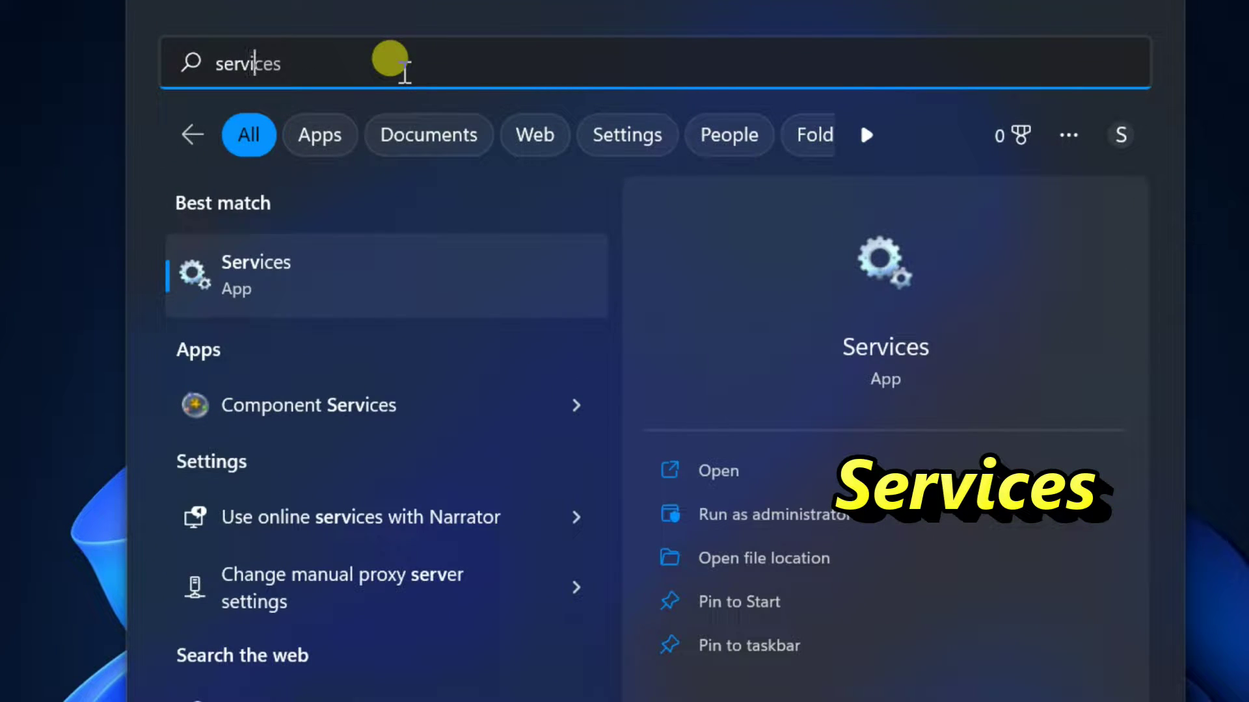
{"action": "type", "text": "s"}
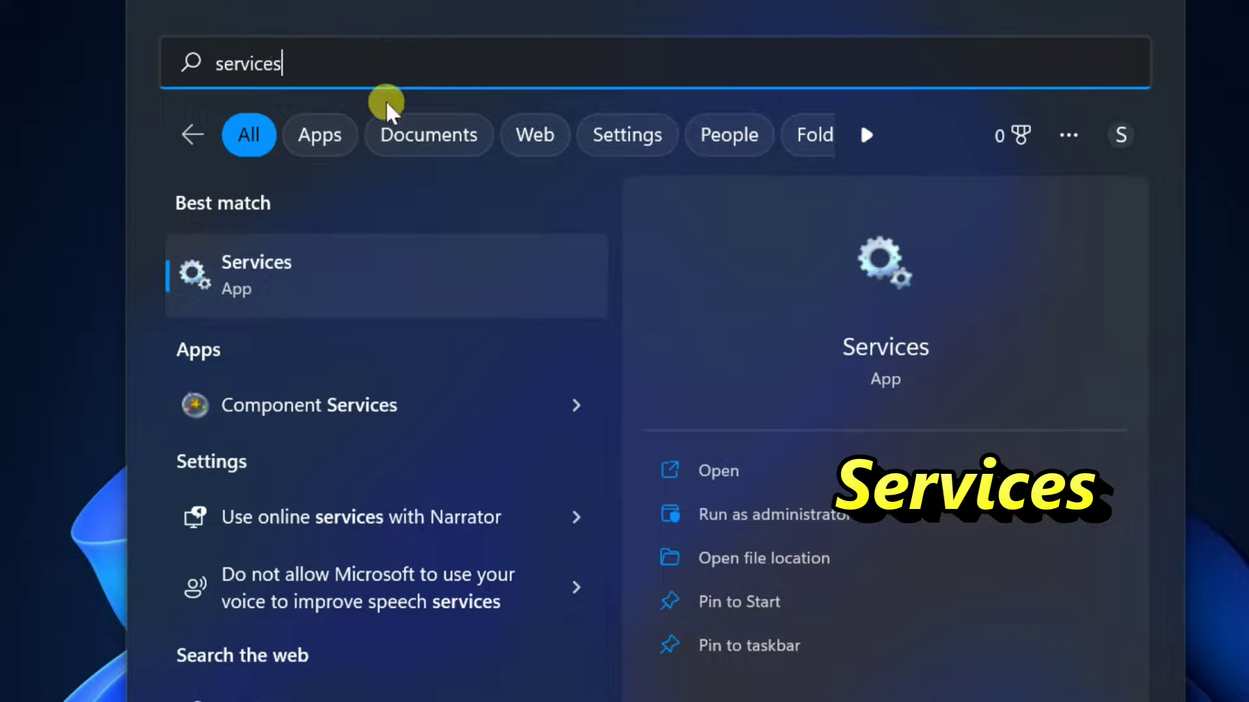
{"action": "left_click", "coordinate": [259, 278]}
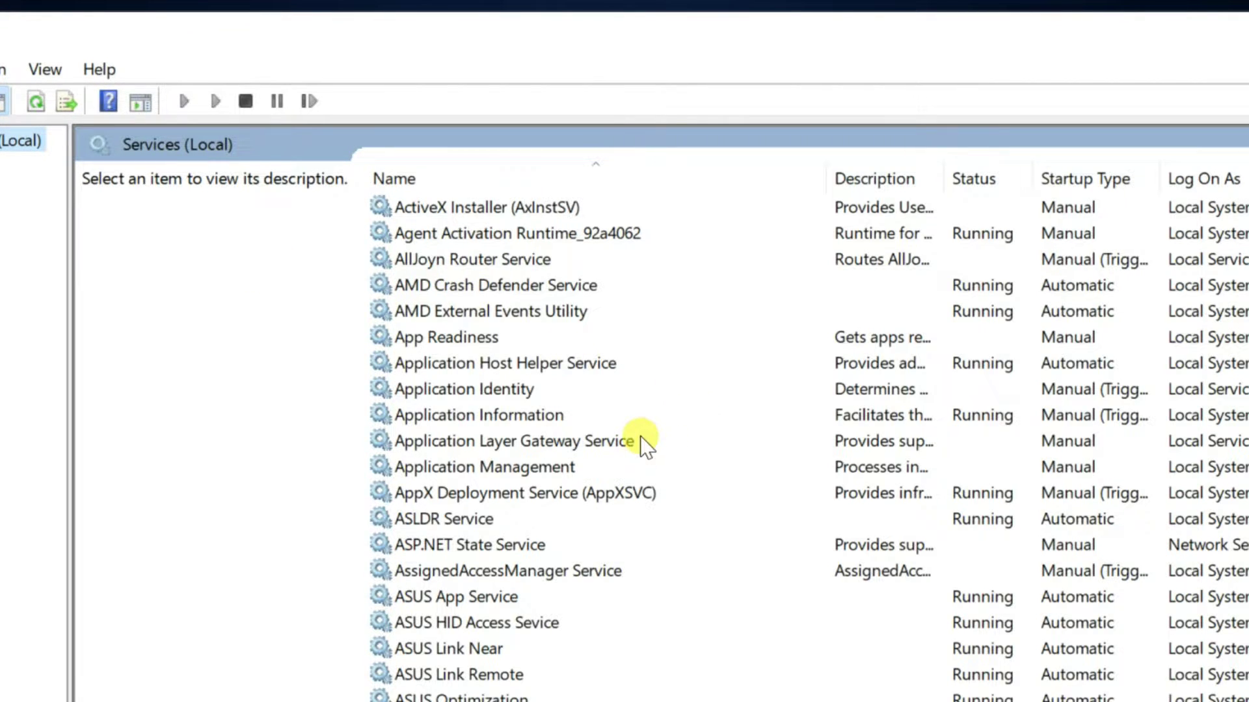
Step: Scroll to and select Update Orchestrator Service, then auto-fit the Startup Type column
{"action": "scroll", "coordinate": [640, 437], "scroll_direction": "down", "scroll_amount": 16}
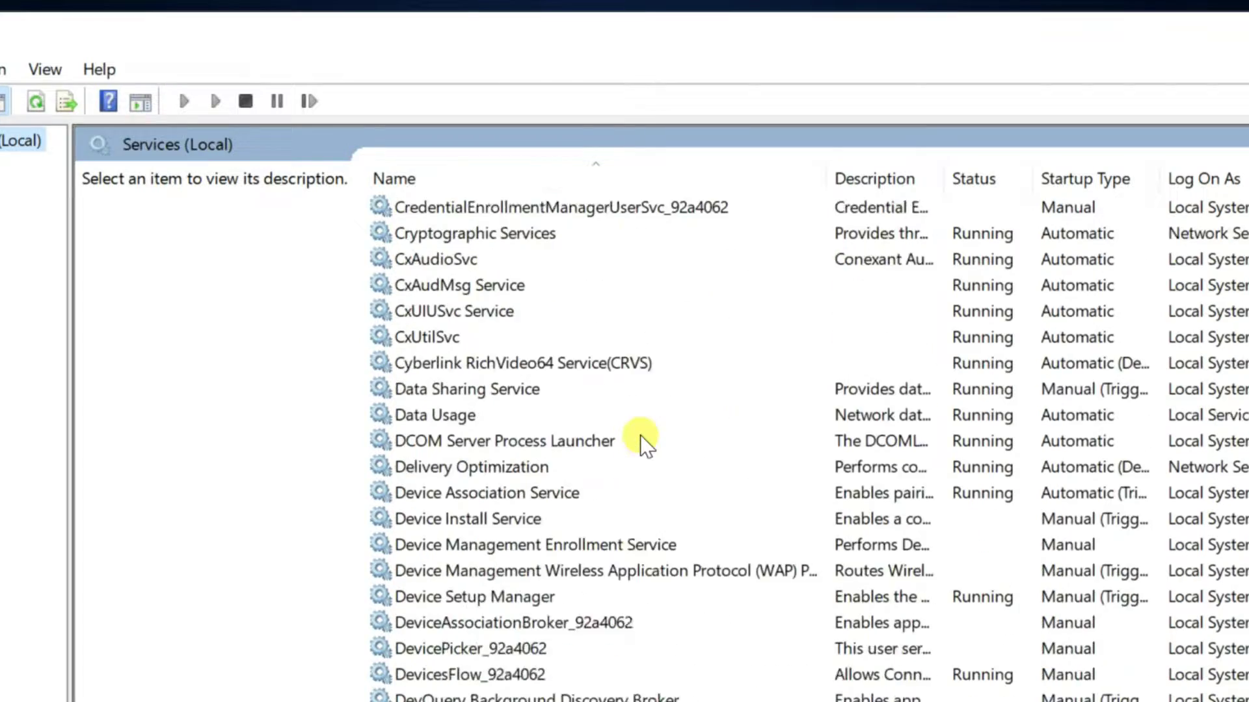
{"action": "scroll", "coordinate": [640, 435], "scroll_direction": "down", "scroll_amount": 20}
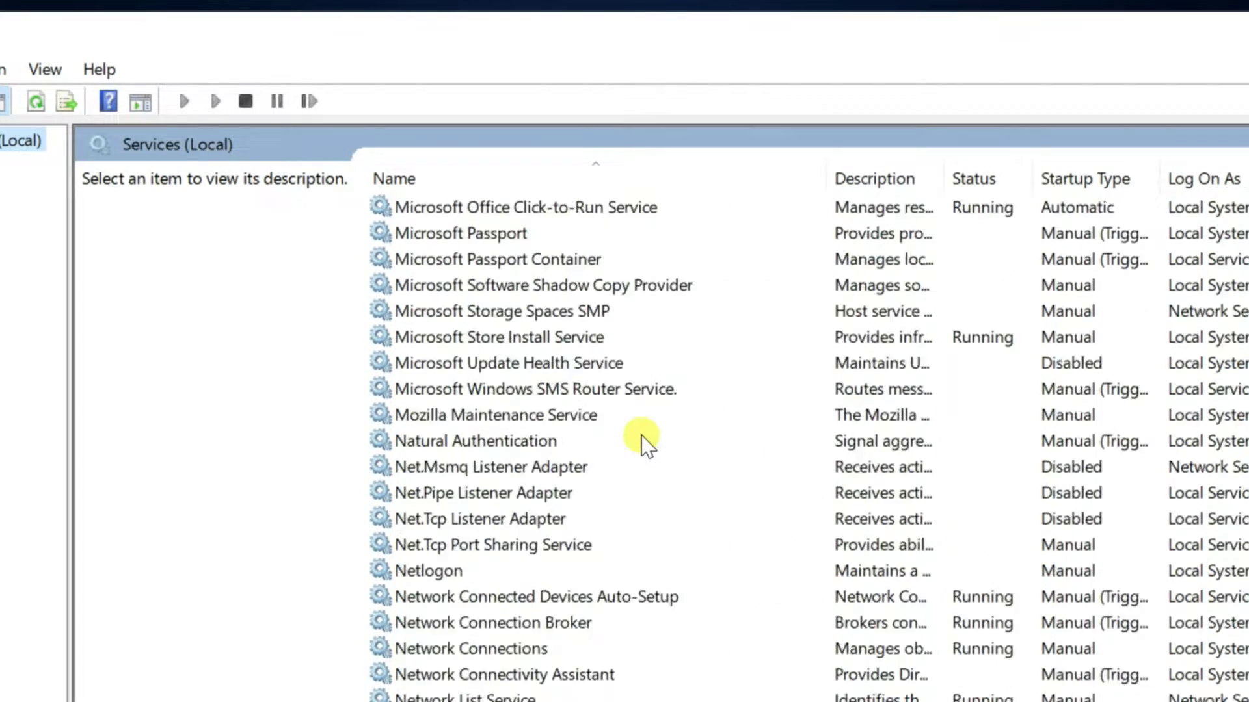
{"action": "scroll", "coordinate": [640, 435], "scroll_direction": "down", "scroll_amount": 12}
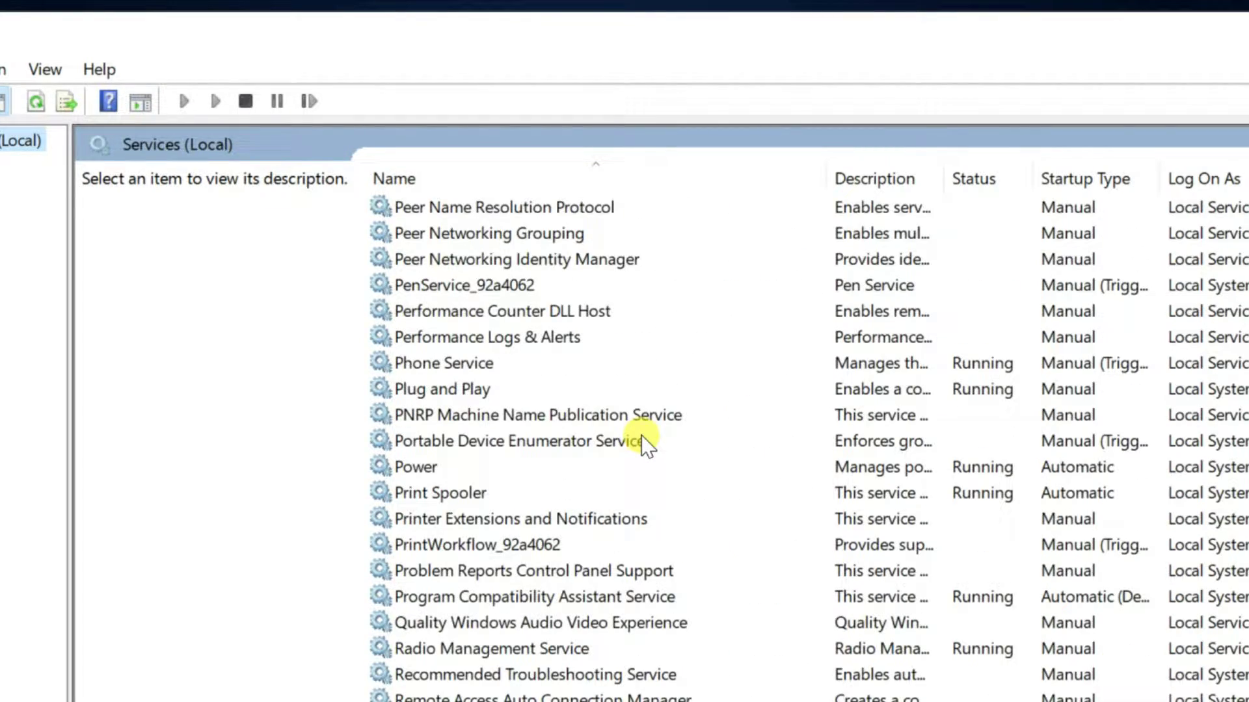
{"action": "scroll", "coordinate": [642, 439], "scroll_direction": "down", "scroll_amount": 20}
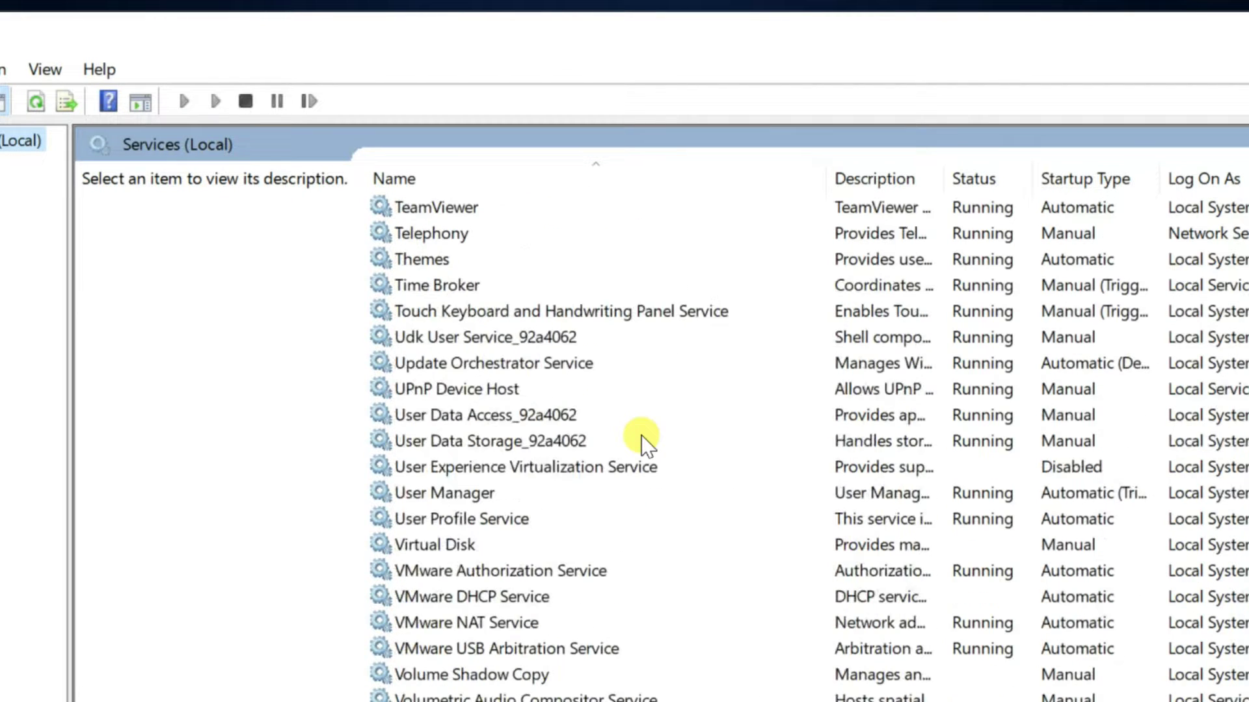
{"action": "left_click", "coordinate": [497, 364]}
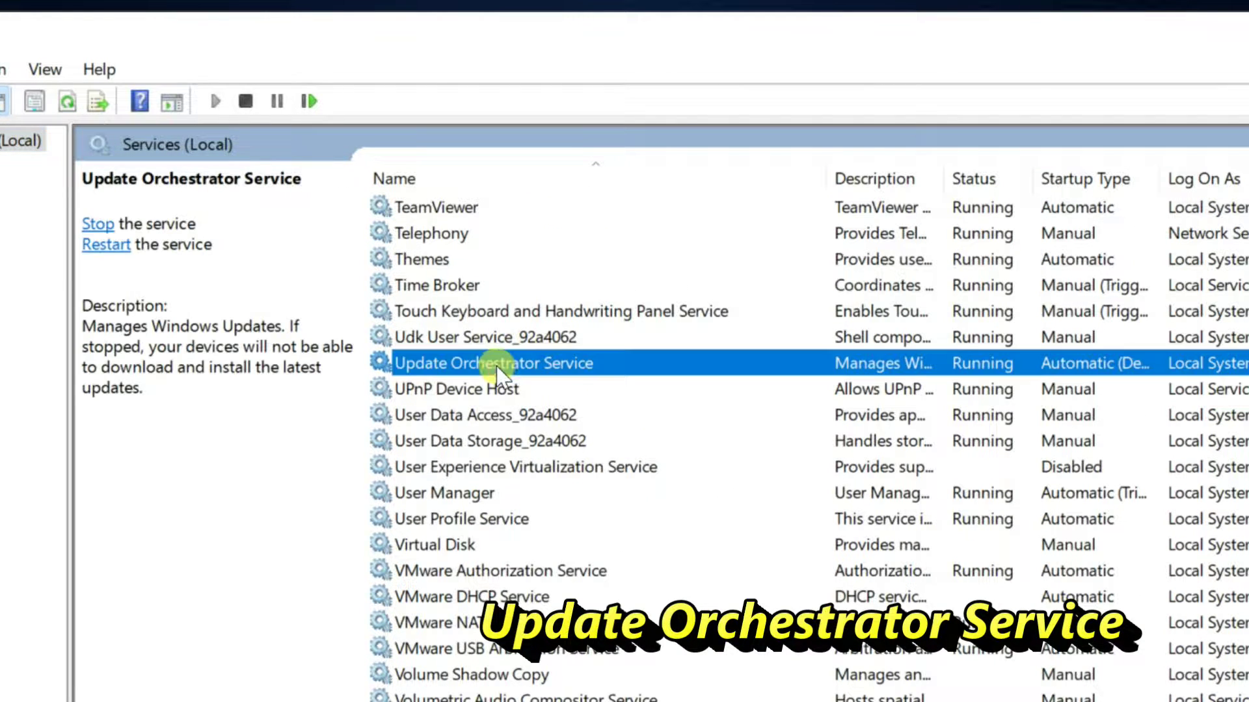
{"action": "double_click", "coordinate": [1164, 170]}
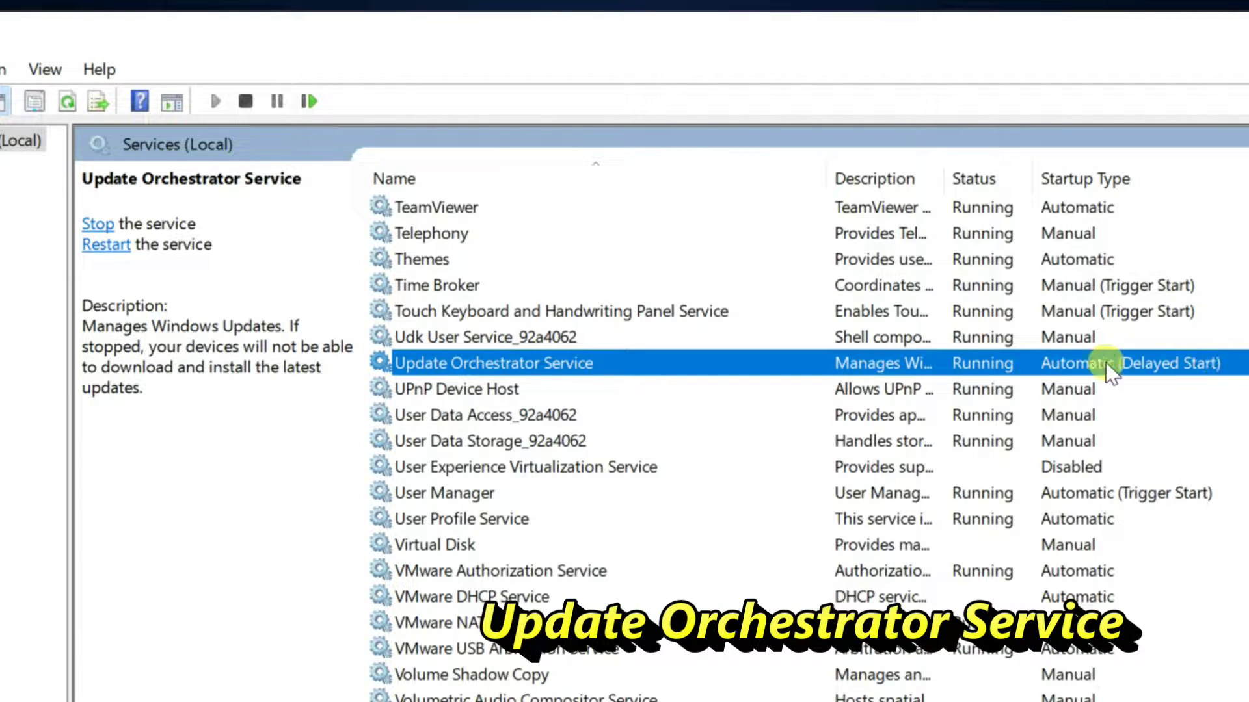
Step: Set Update Orchestrator Service's startup type to Automatic in its Properties, apply and close
{"action": "right_click", "coordinate": [501, 361]}
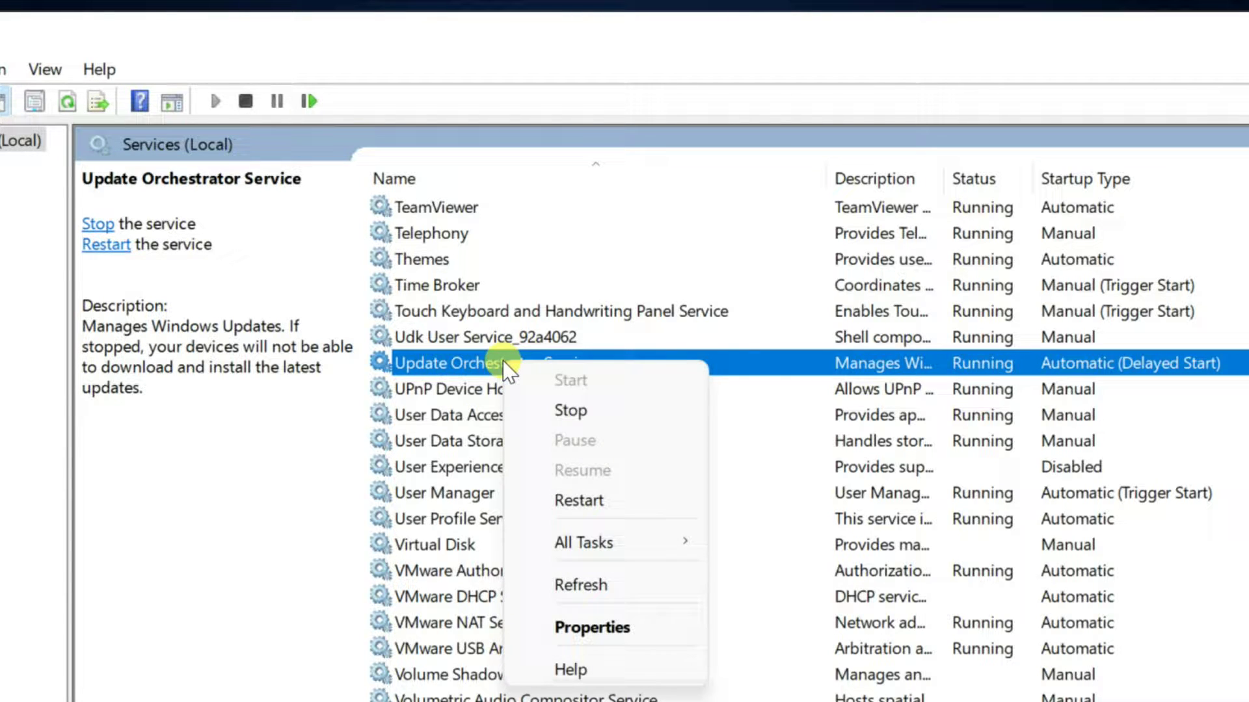
{"action": "left_click", "coordinate": [597, 625]}
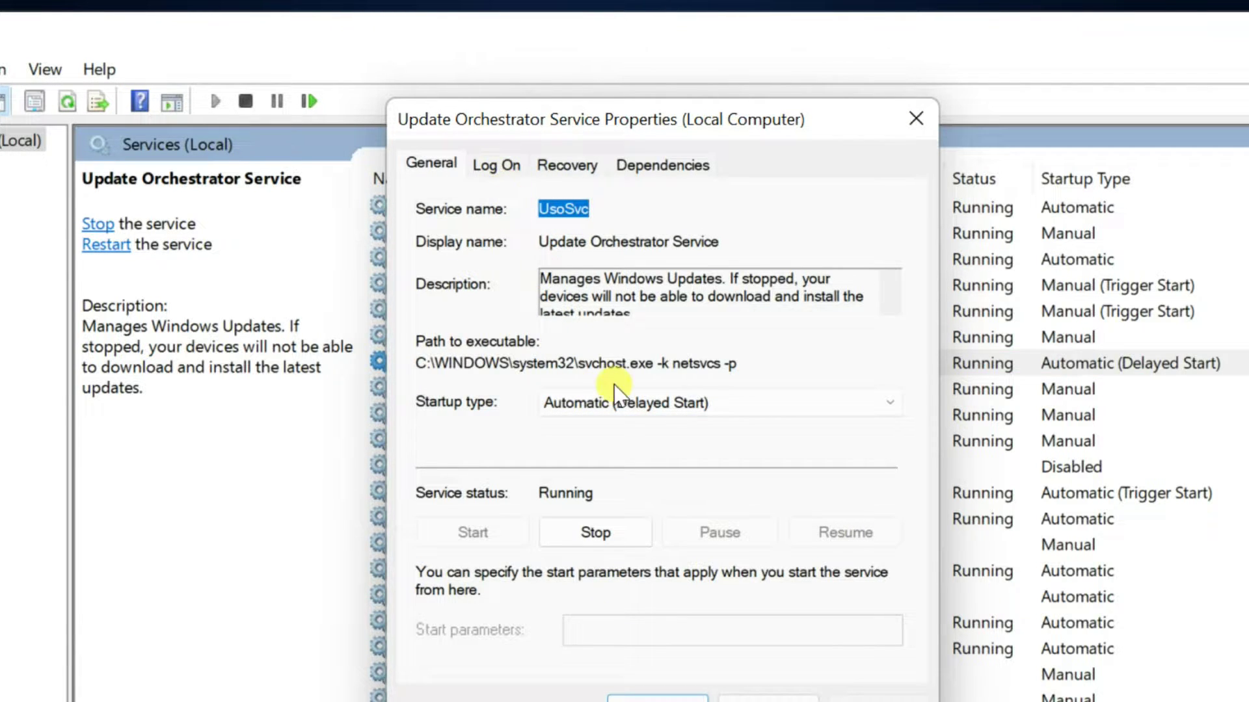
{"action": "left_click", "coordinate": [599, 404]}
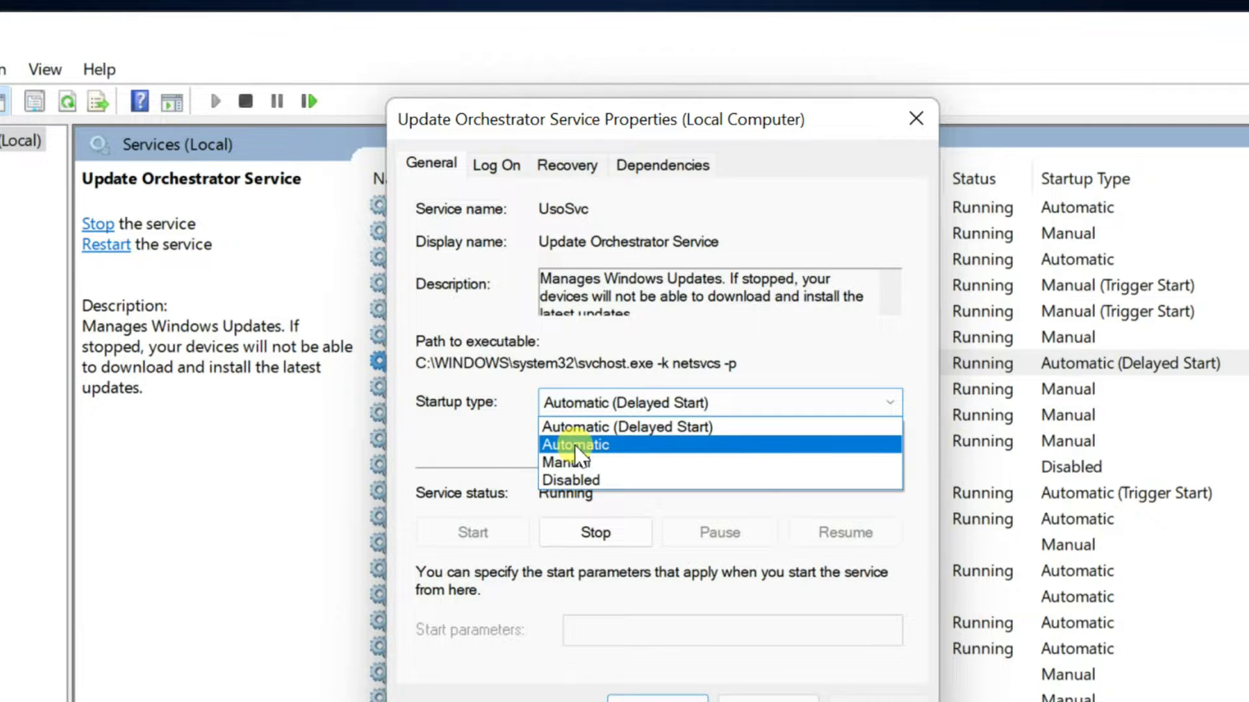
{"action": "left_click", "coordinate": [575, 445]}
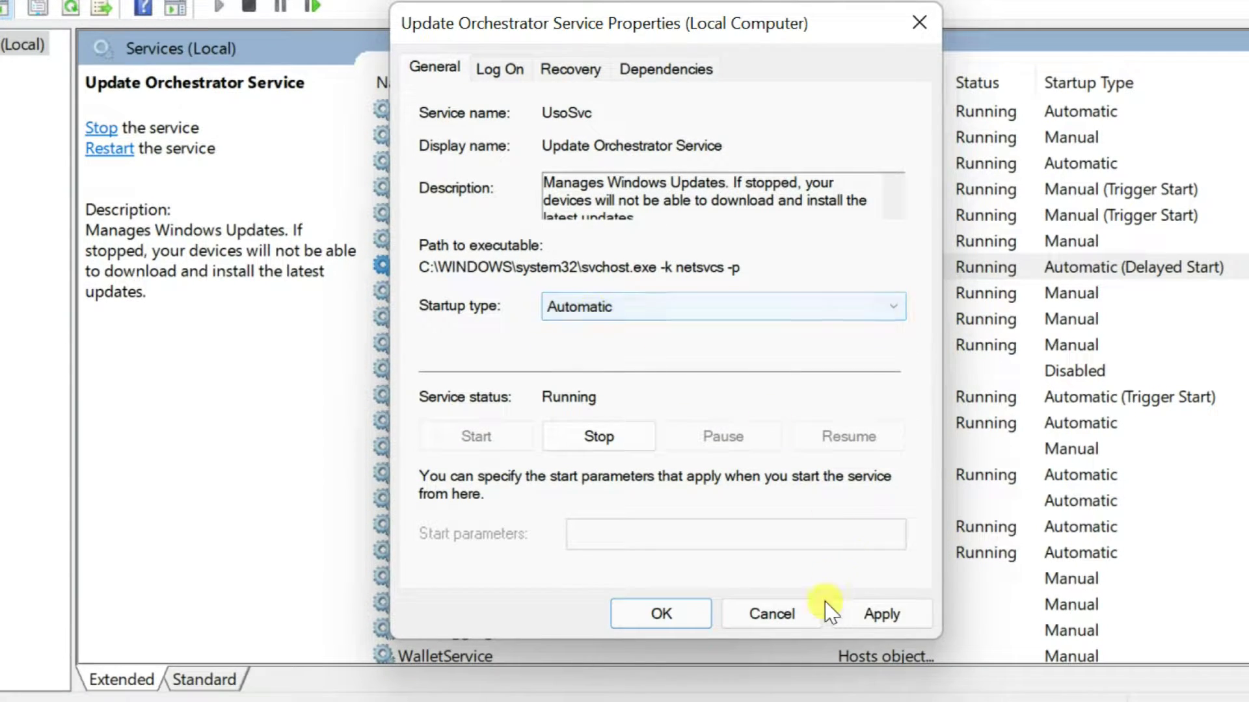
{"action": "left_click", "coordinate": [873, 609]}
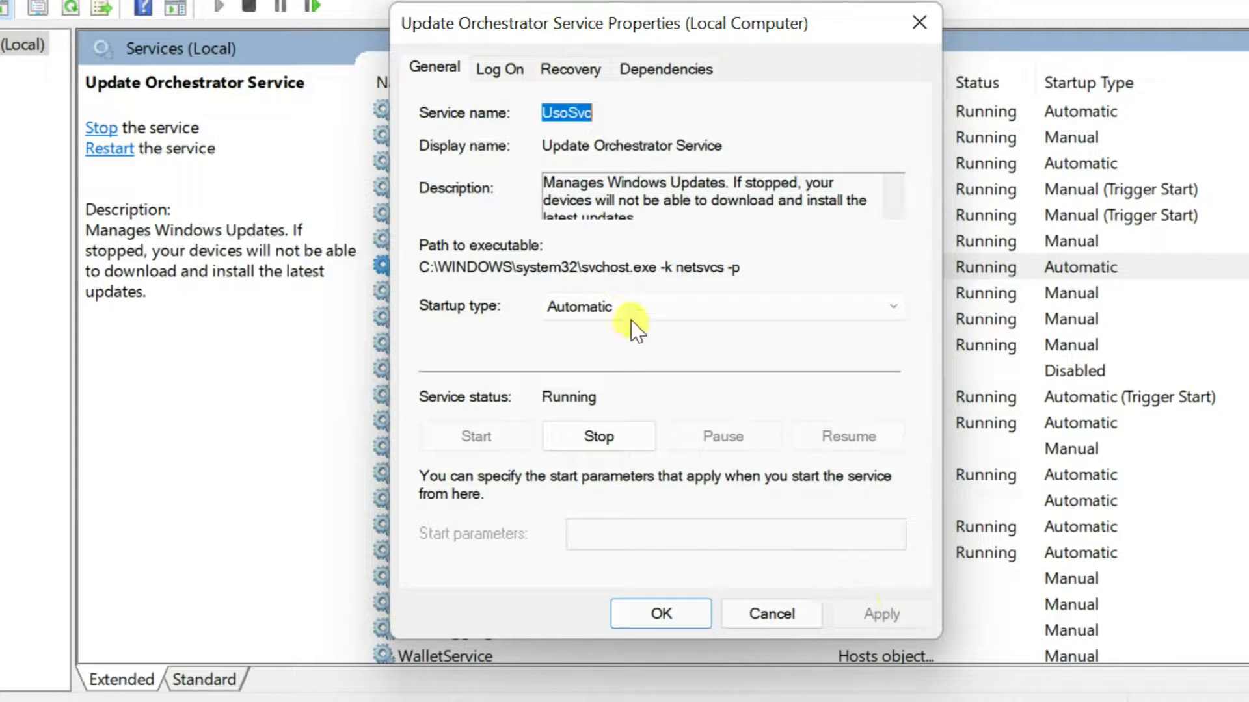
{"action": "left_click", "coordinate": [644, 614]}
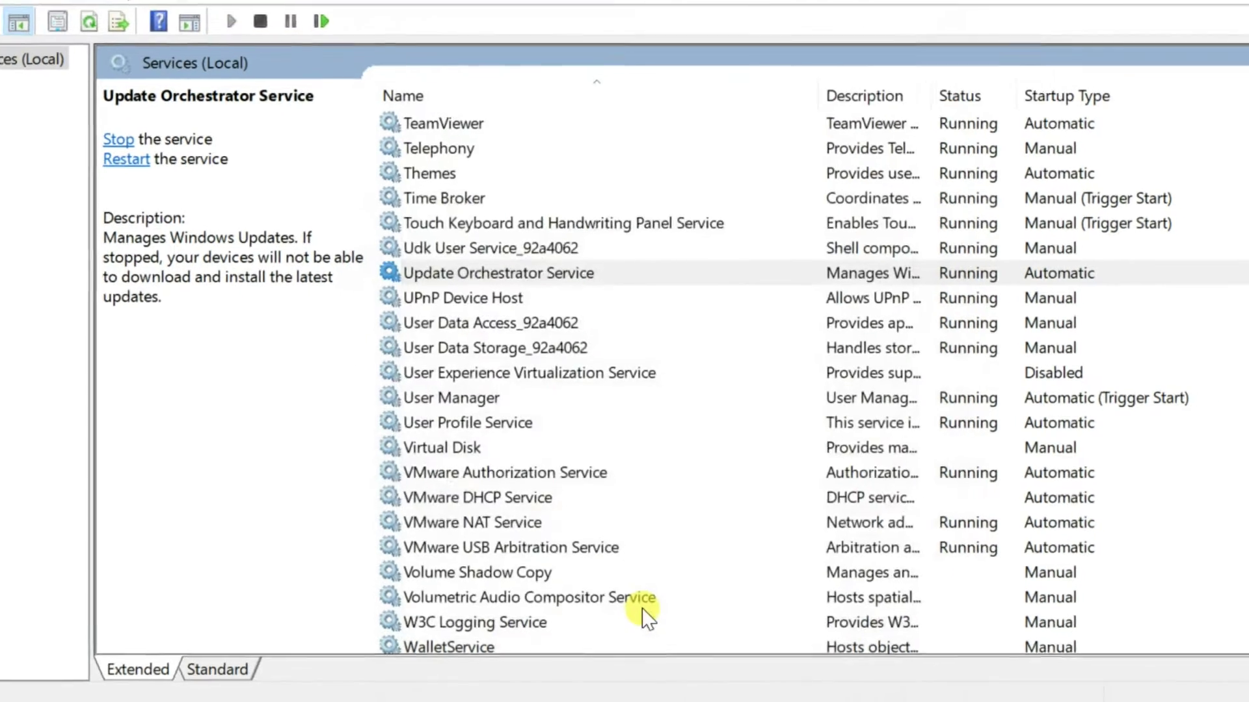
Step: Close the Services window and restart the PC from the Start power menu
{"action": "left_click", "coordinate": [1146, 78]}
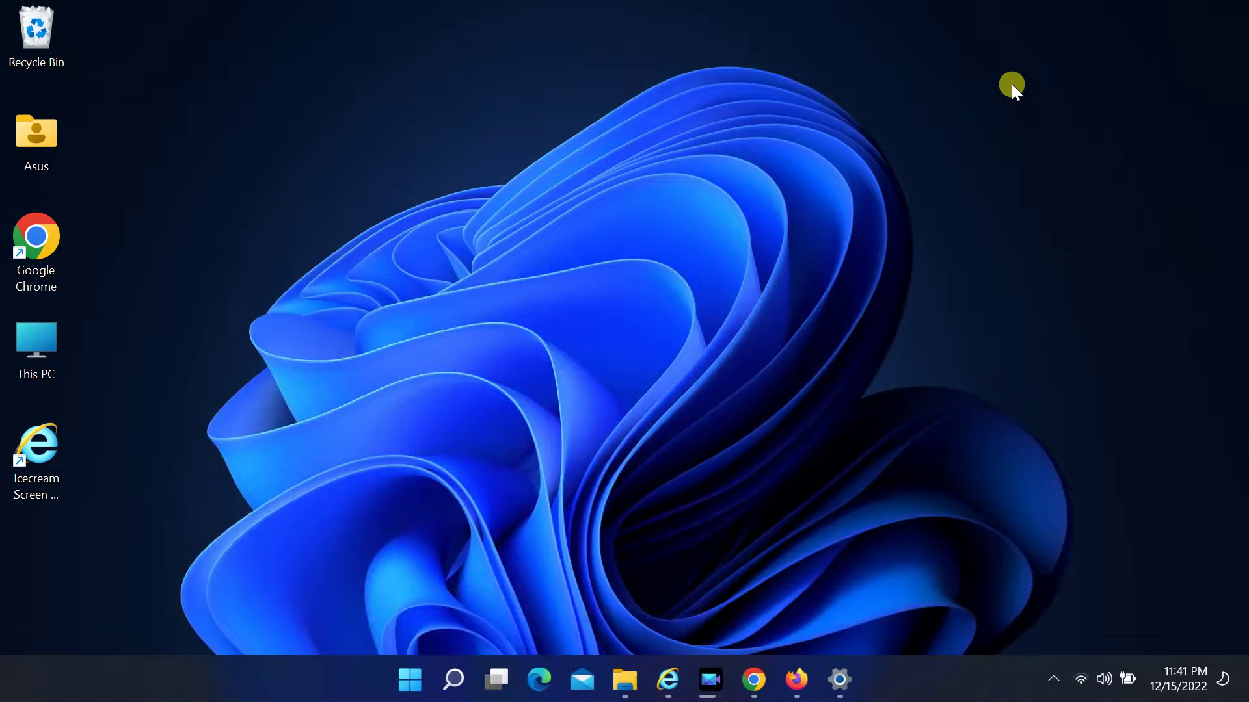
{"action": "left_click", "coordinate": [410, 679]}
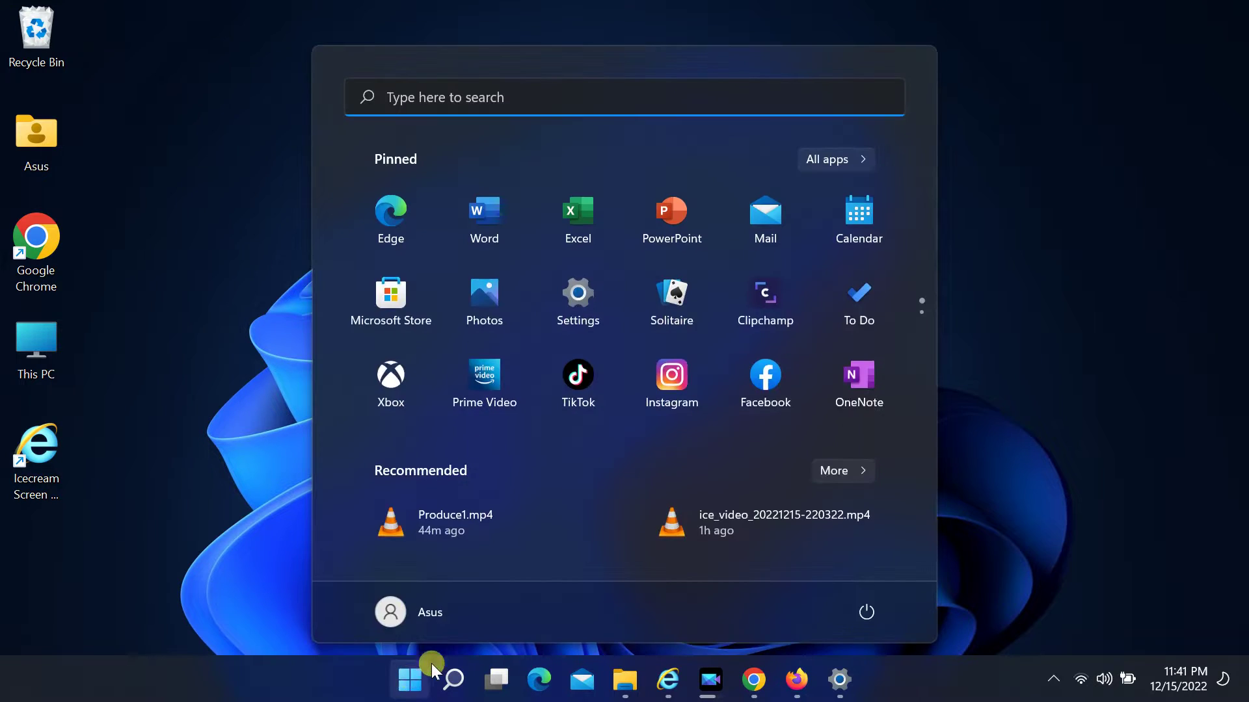
{"action": "left_click", "coordinate": [860, 615]}
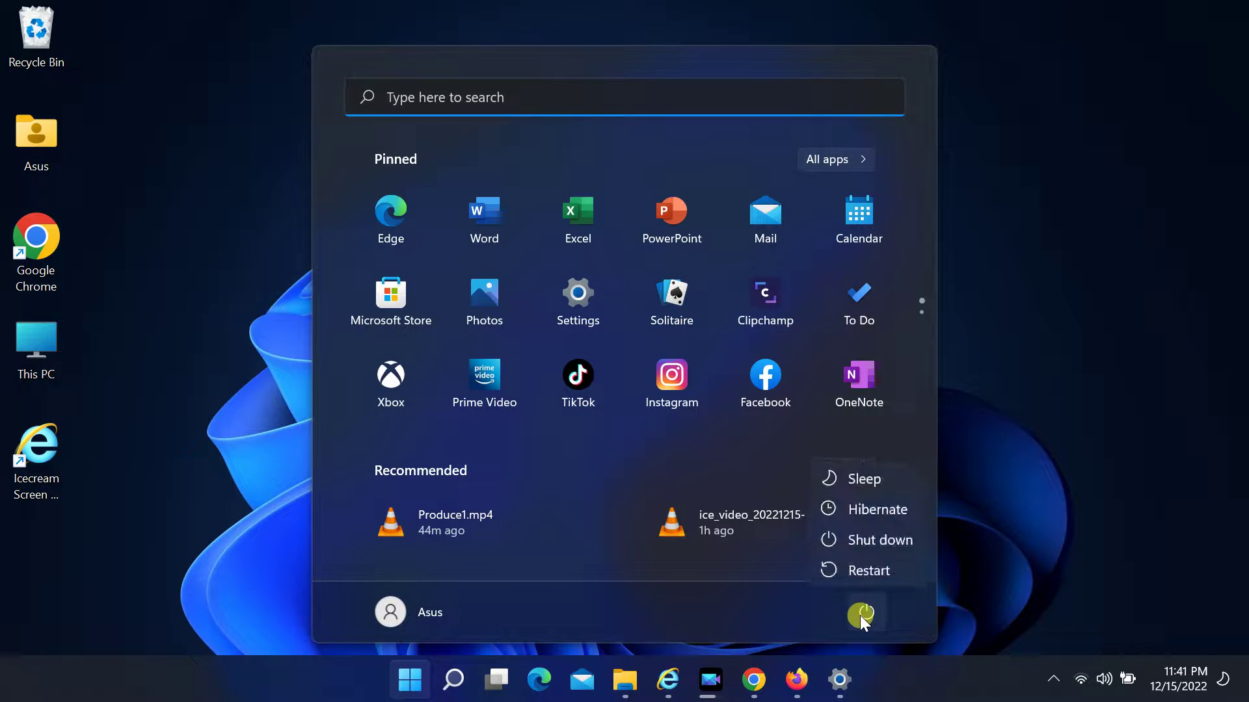
{"action": "left_click", "coordinate": [866, 570]}
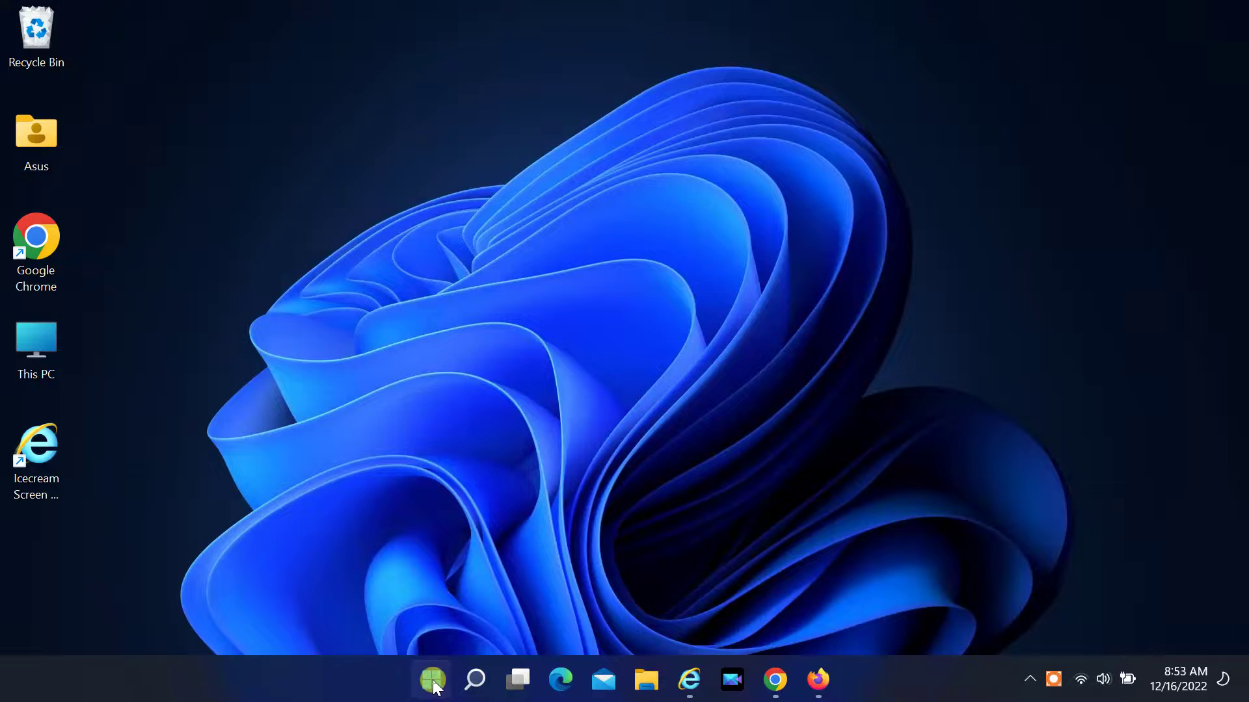
Step: Search Start for 'cmd' and run Command Prompt as administrator
{"action": "left_click", "coordinate": [432, 679]}
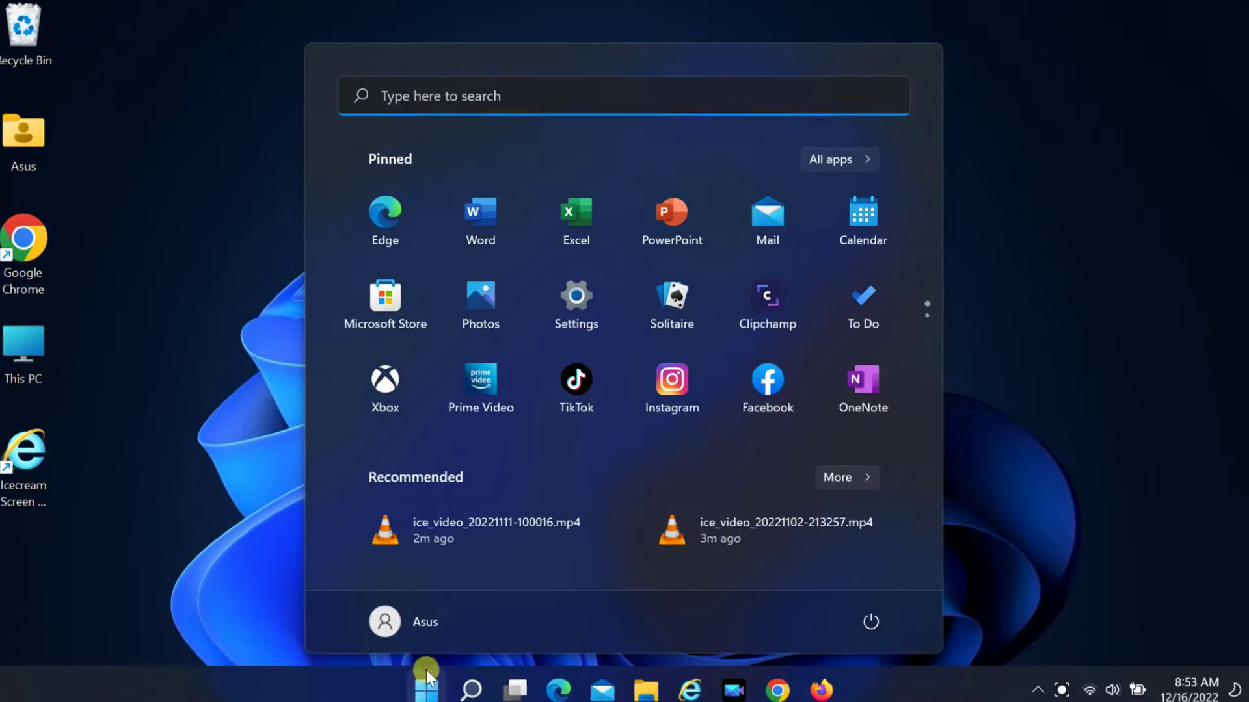
{"action": "left_click", "coordinate": [391, 86]}
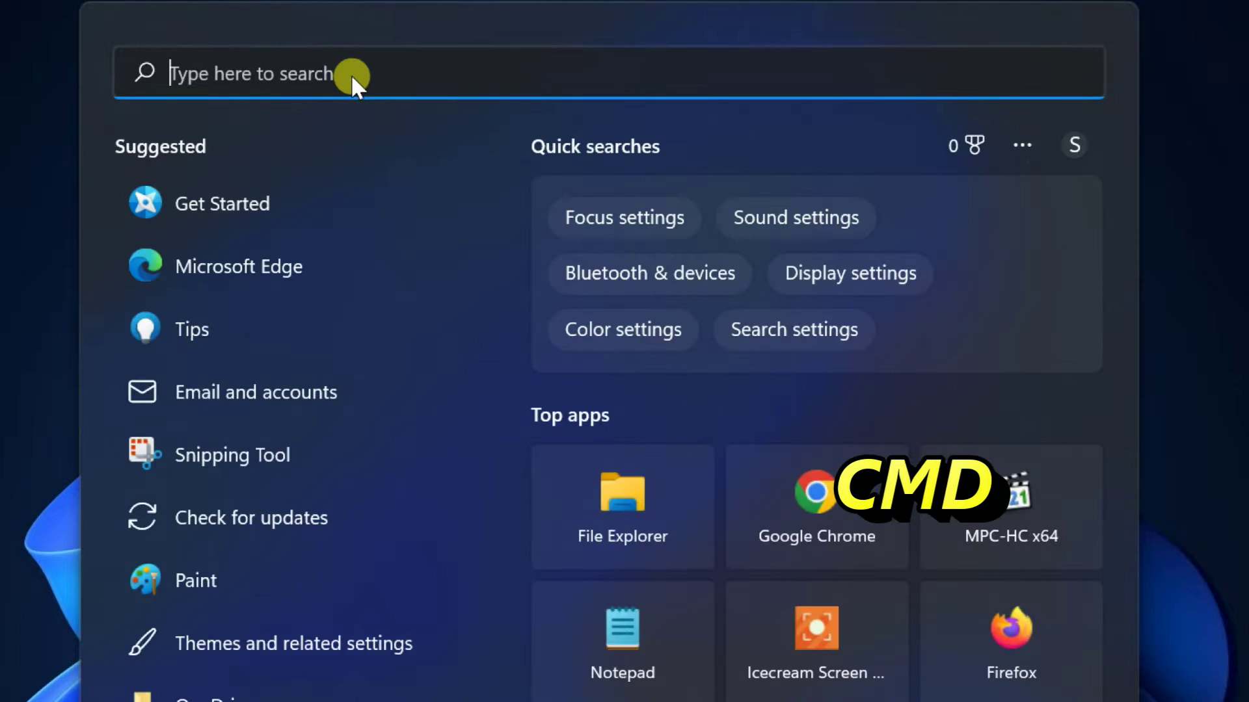
{"action": "type", "text": "cmd"}
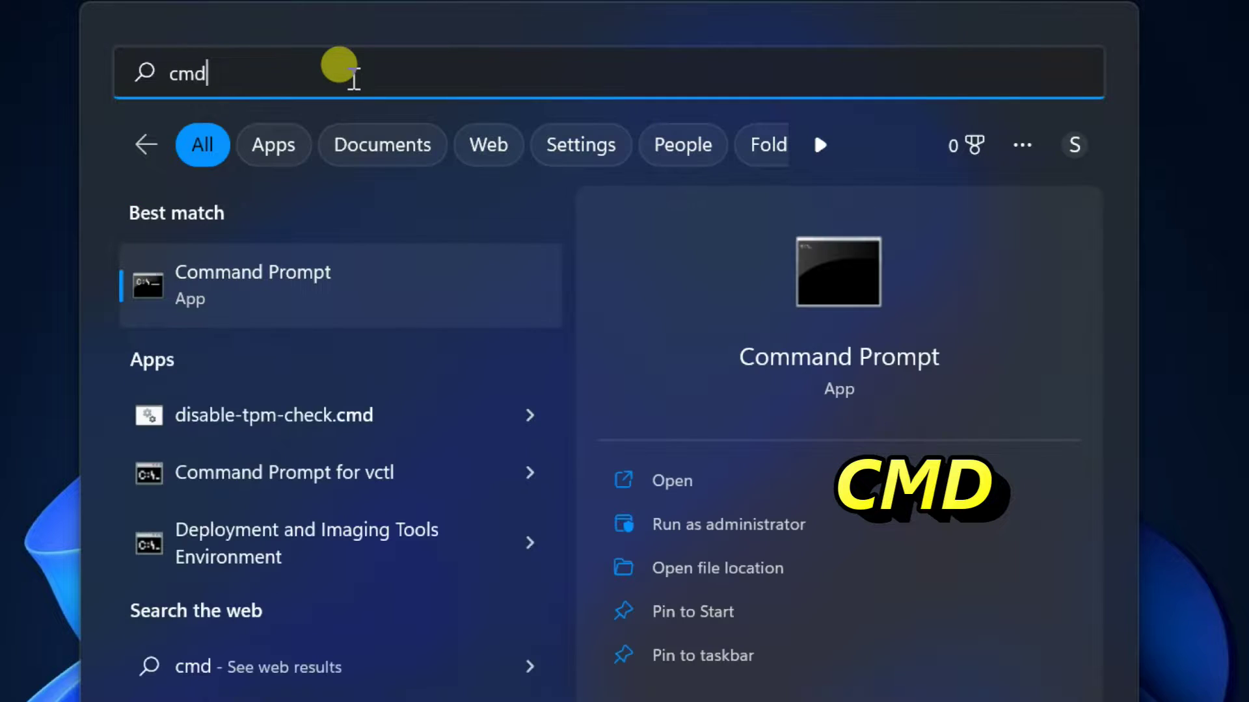
{"action": "left_click", "coordinate": [748, 525]}
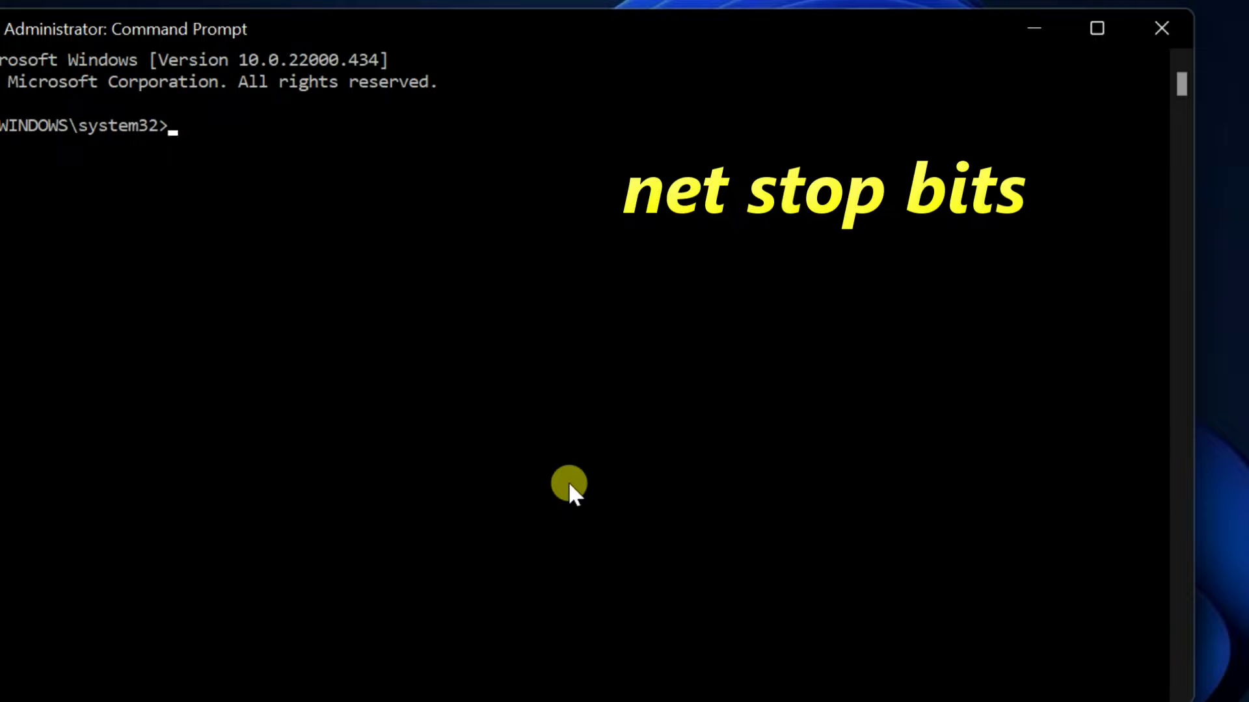
Step: Run net stop for bits, wuauserv, appidsvc and cryptsvc in the admin prompt
{"action": "type", "text": "net stop b"}
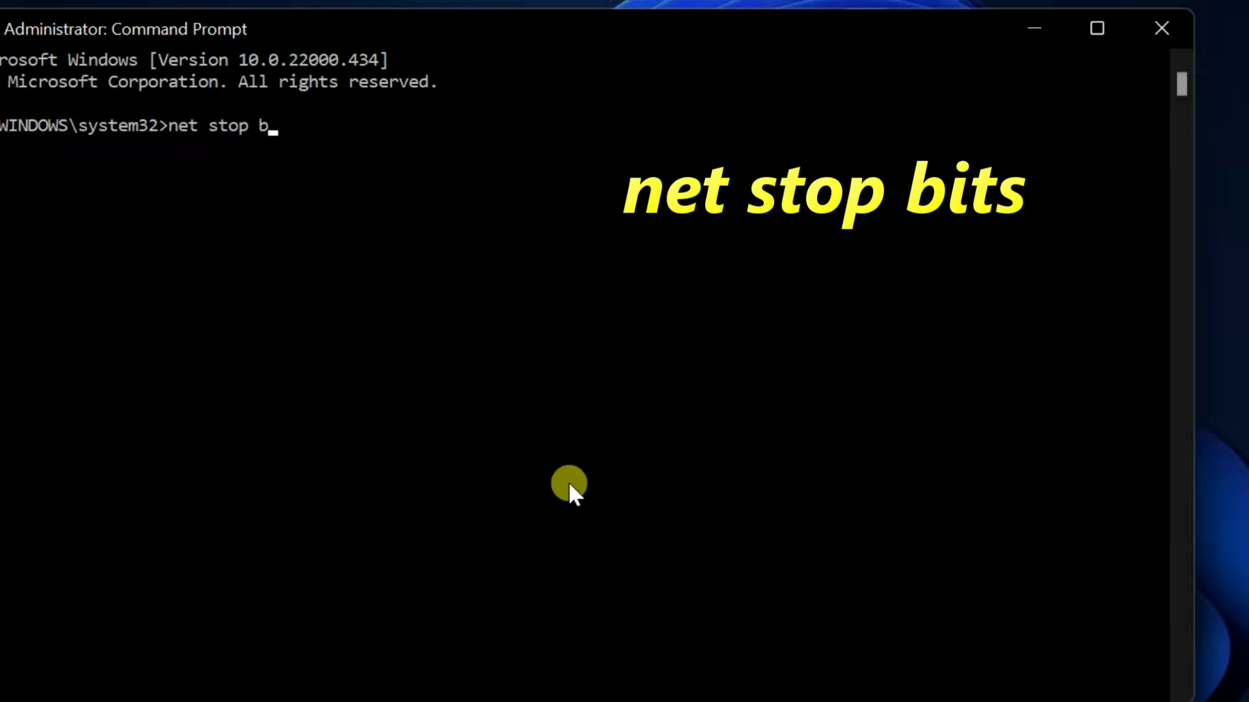
{"action": "type", "text": "its"}
{"action": "key", "text": "Return"}
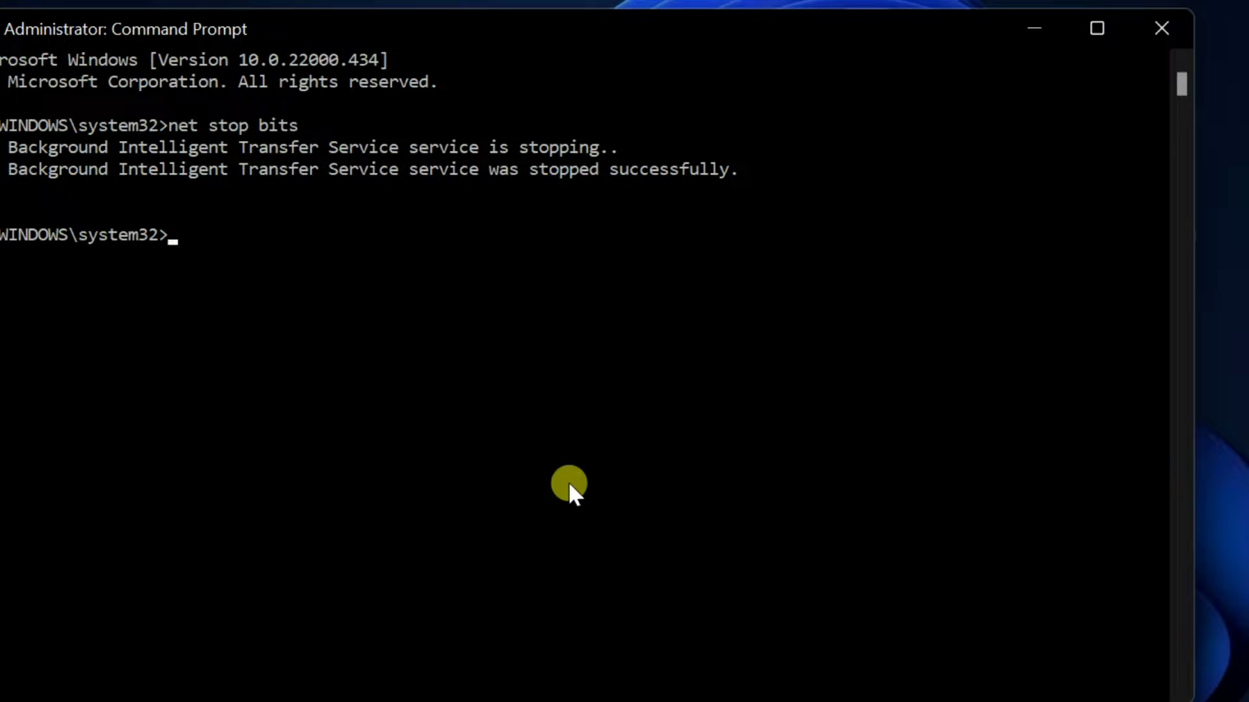
{"action": "type", "text": "net stop"}
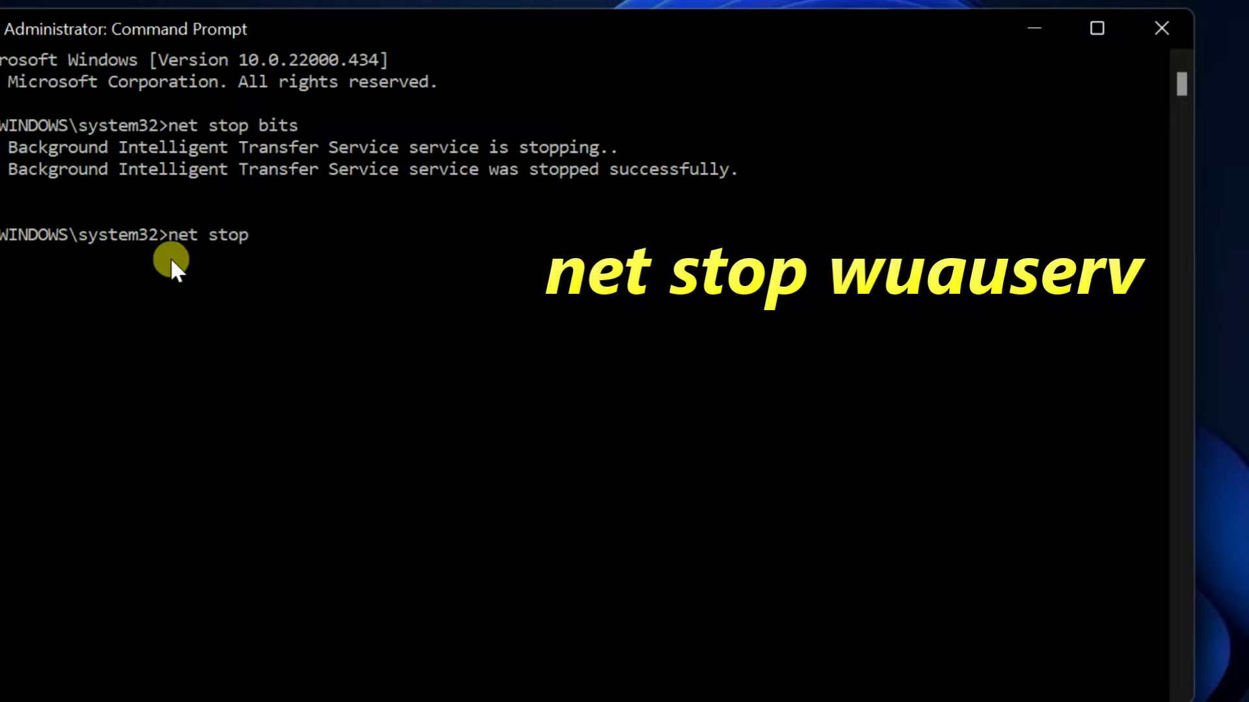
{"action": "type", "text": " wuauserv"}
{"action": "key", "text": "Return"}
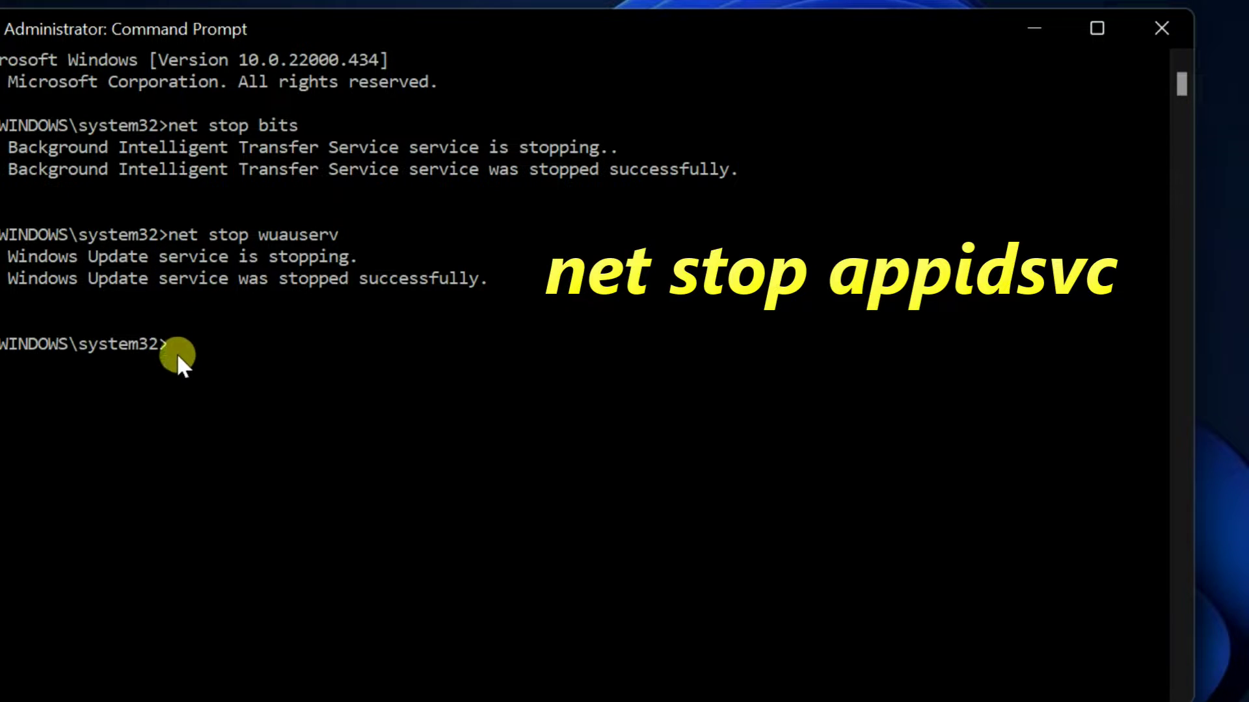
{"action": "type", "text": "net stop appidsvc"}
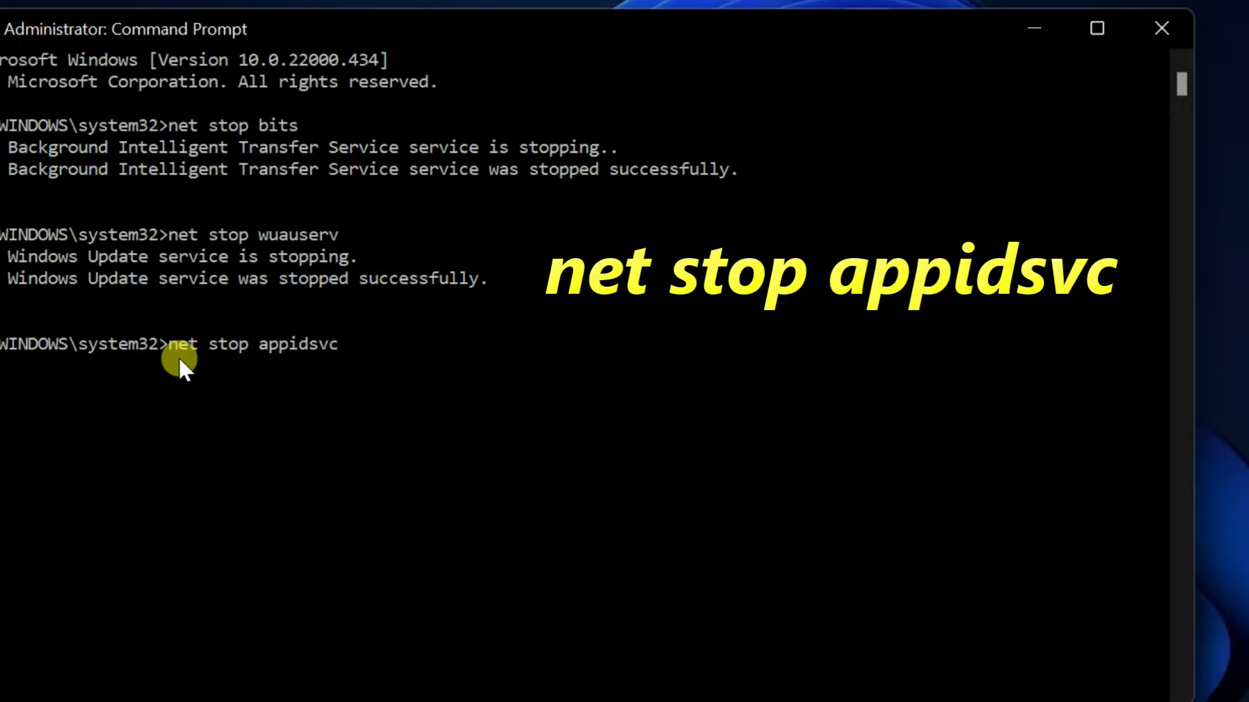
{"action": "key", "text": "Return"}
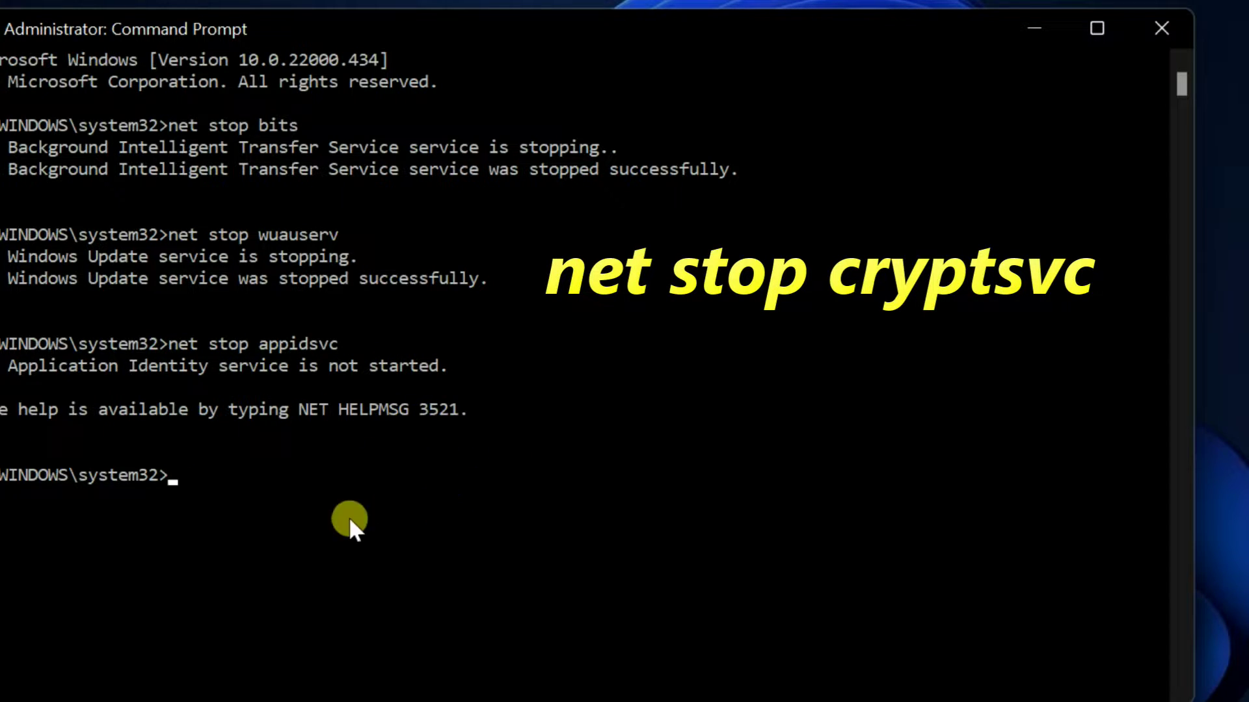
{"action": "type", "text": "t stop cryptsvc"}
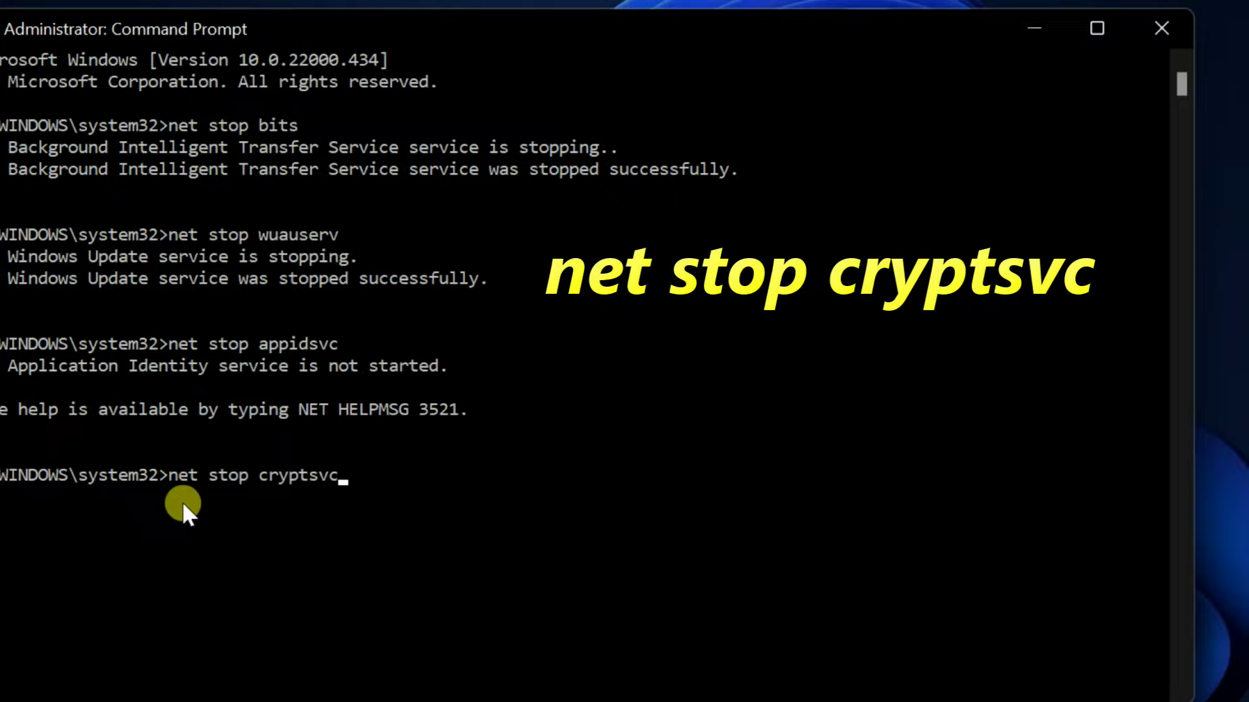
{"action": "key", "text": "Return"}
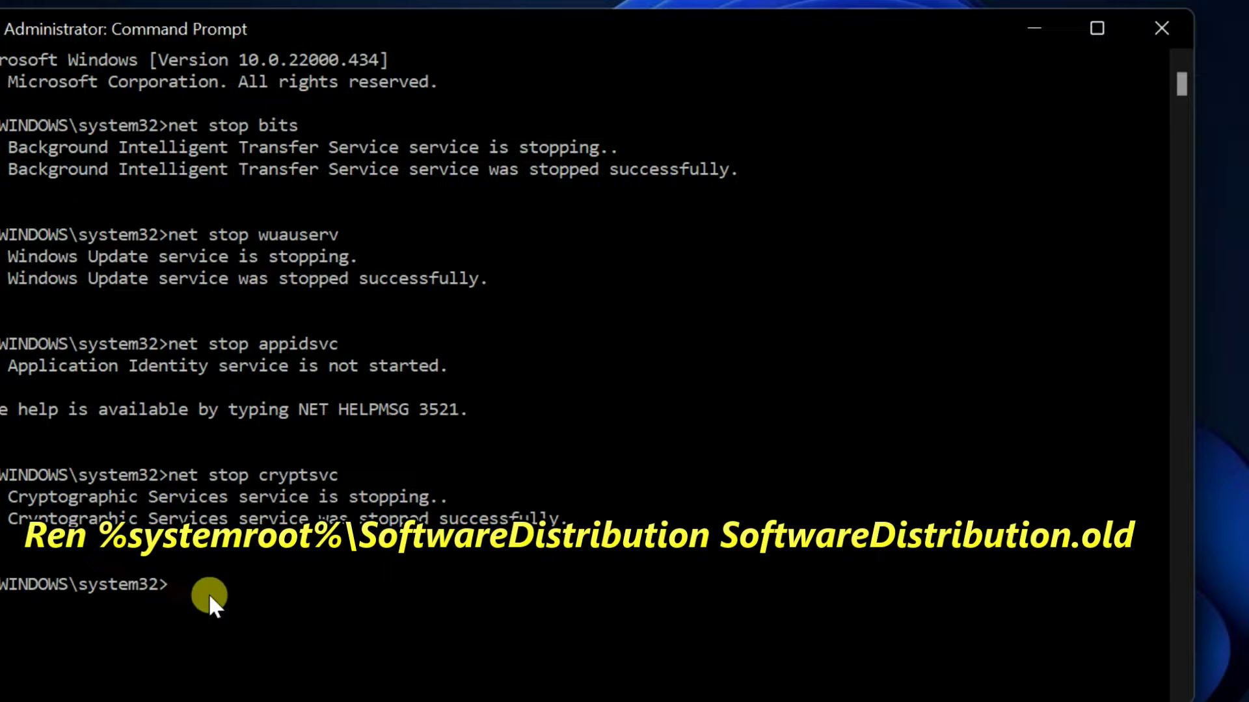
Step: Run ren to rename SoftwareDistribution and catroot2 to .bak; both report file not found
{"action": "scroll", "coordinate": [208, 593], "scroll_direction": "down", "scroll_amount": 3}
{"action": "scroll", "coordinate": [217, 553], "scroll_direction": "down", "scroll_amount": 2}
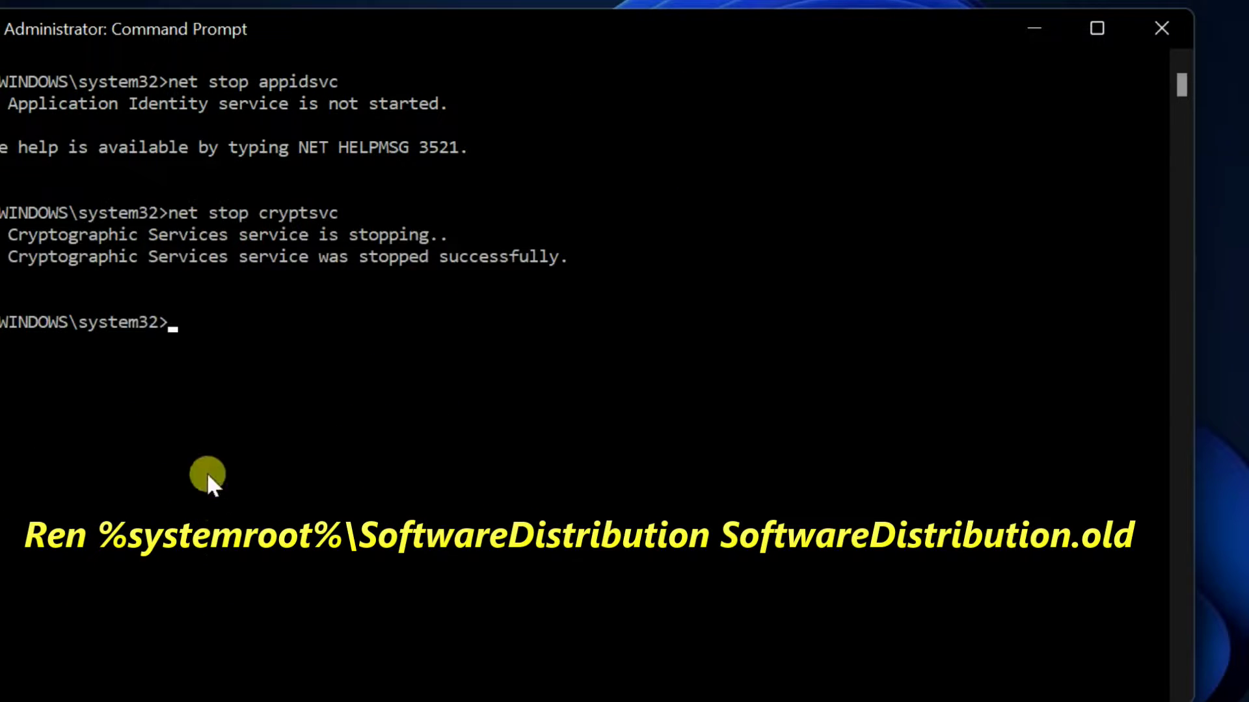
{"action": "type", "text": "n %systemroot%SoftwareDistribution Softwa"}
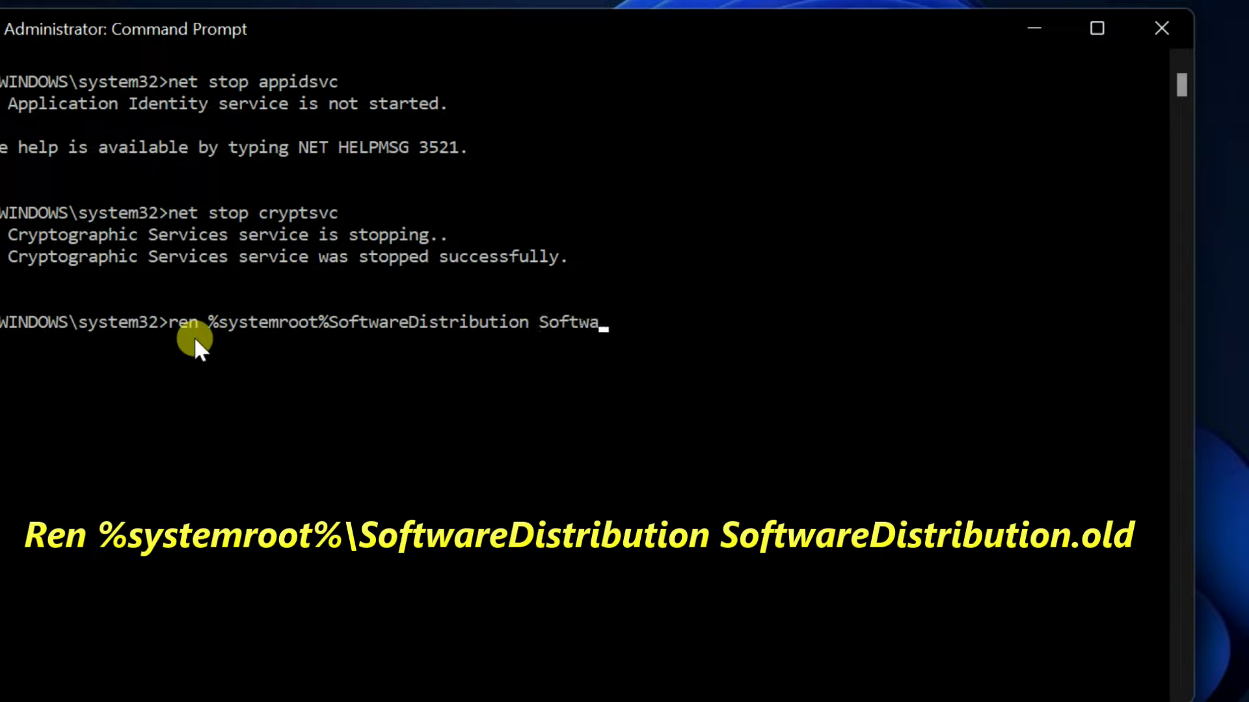
{"action": "type", "text": "reDistribution.bak"}
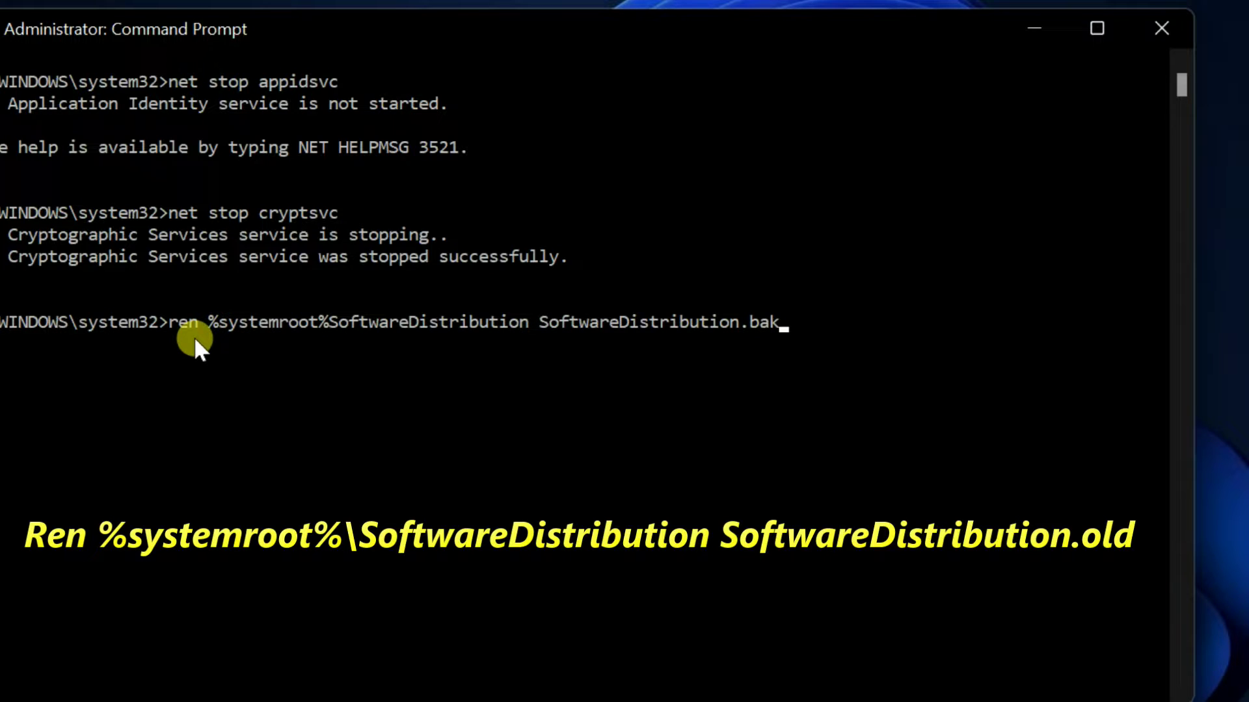
{"action": "key", "text": "Return"}
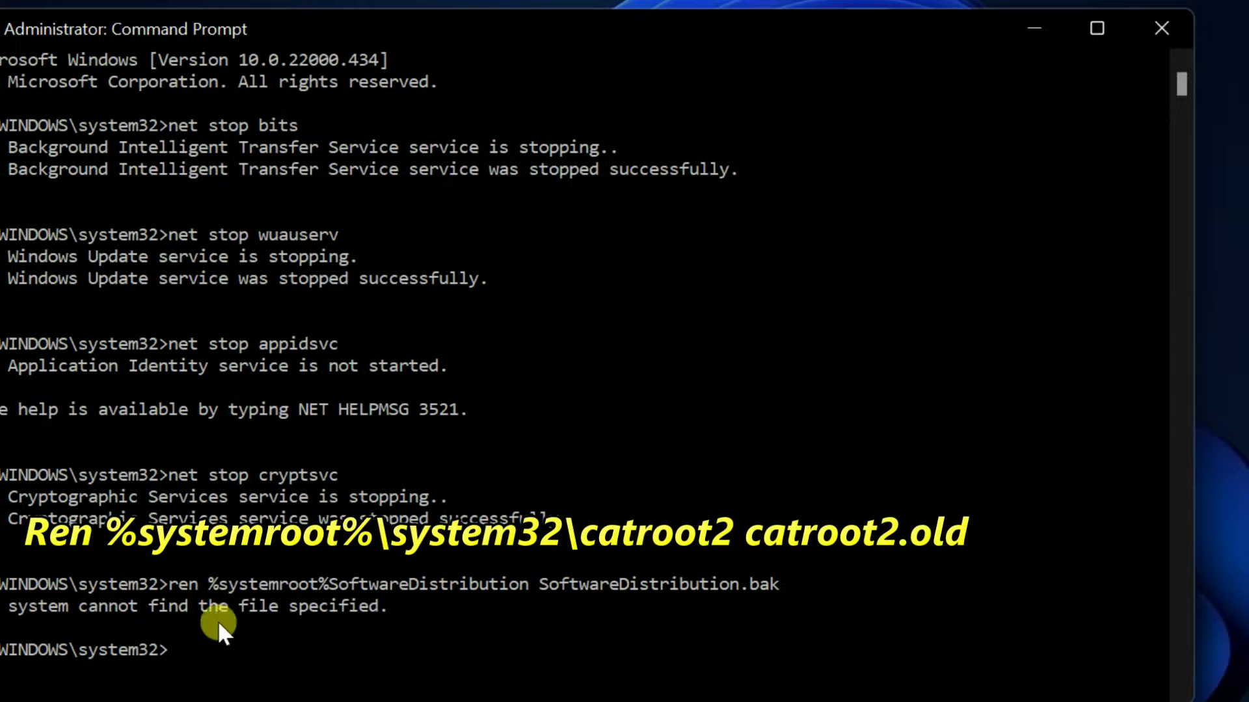
{"action": "scroll", "coordinate": [315, 624], "scroll_direction": "down", "scroll_amount": 3}
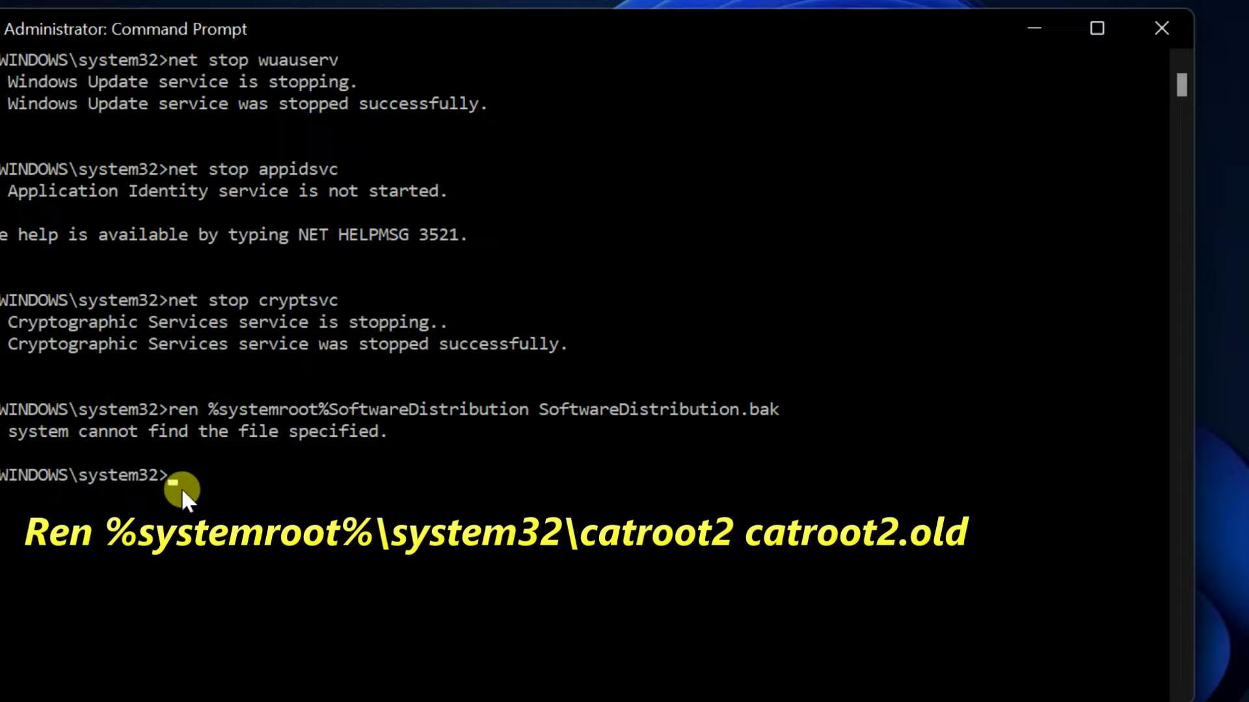
{"action": "type", "text": "%systemroot%system32catroot2 catroot2.bak"}
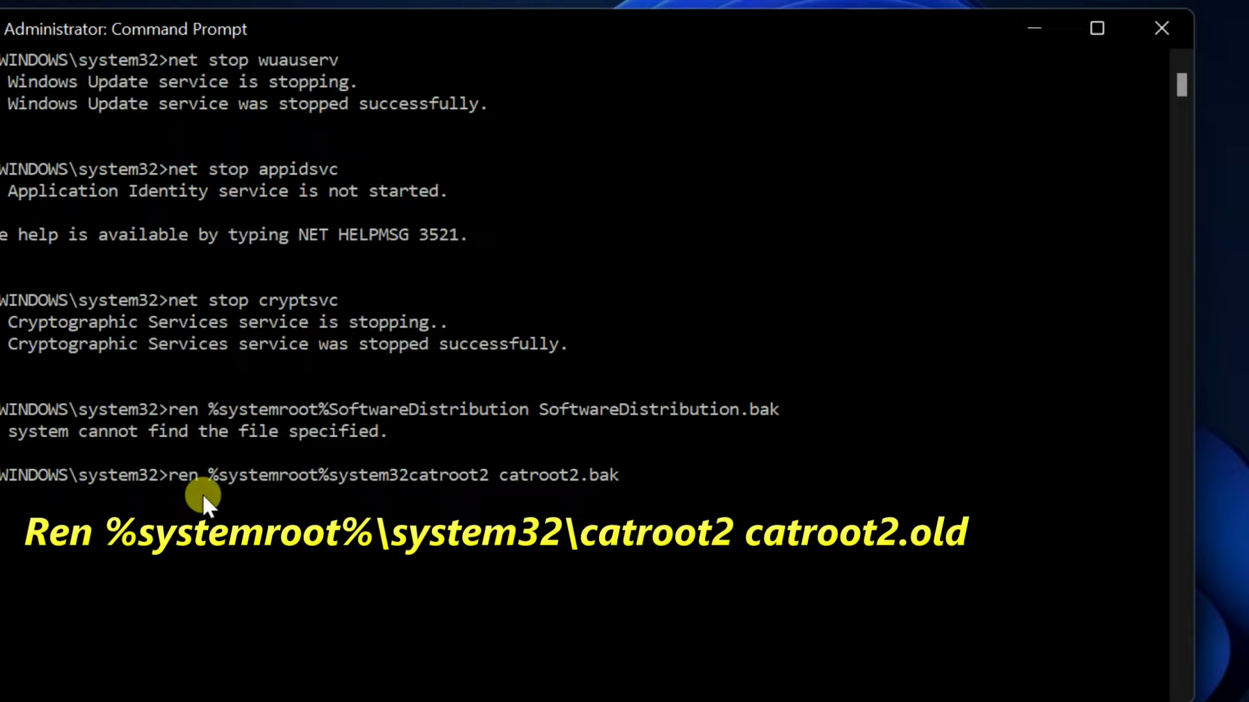
{"action": "key", "text": "Return"}
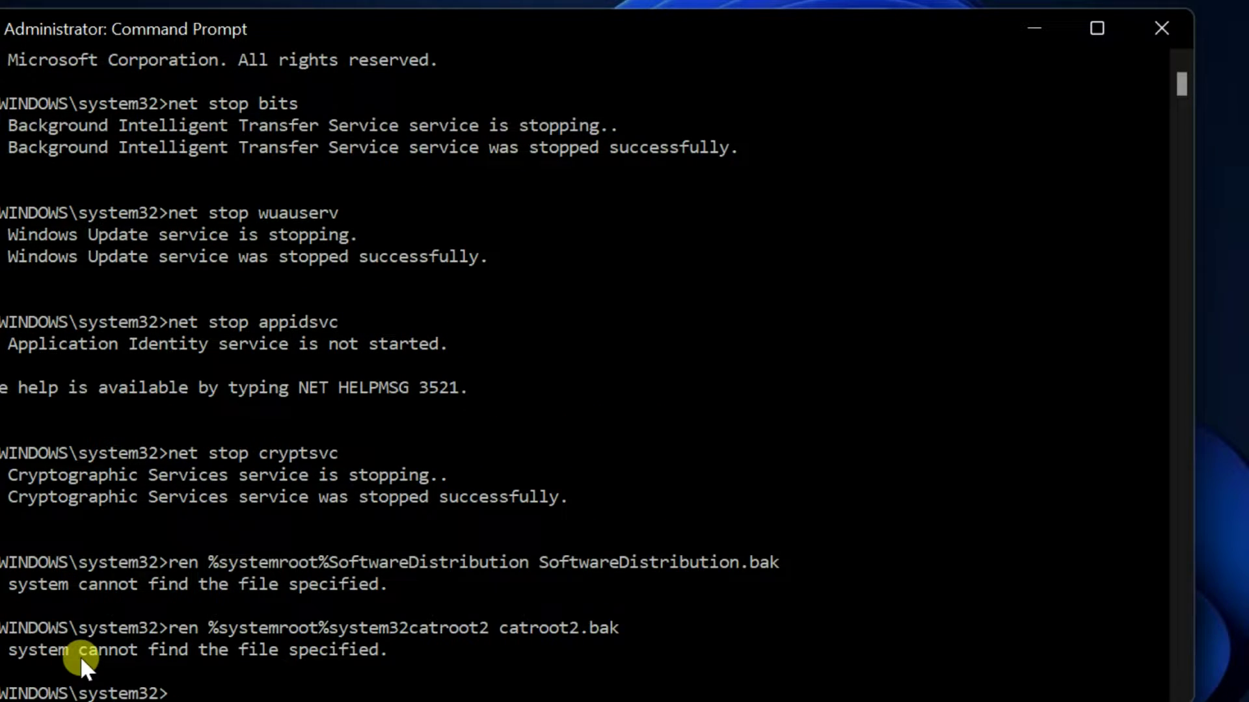
{"action": "scroll", "coordinate": [91, 618], "scroll_direction": "down", "scroll_amount": 4}
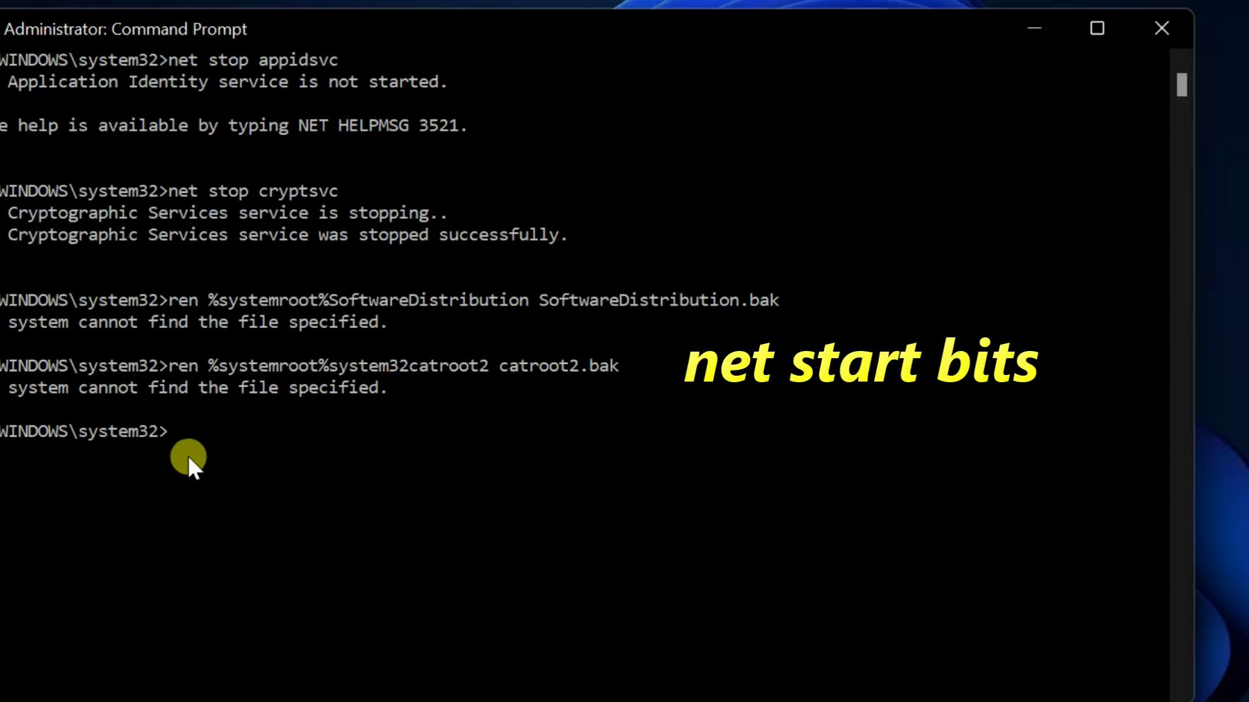
Step: Run net start for bits, wuauserv, appidsvc and cryptsvc to bring the services back
{"action": "type", "text": "start bits"}
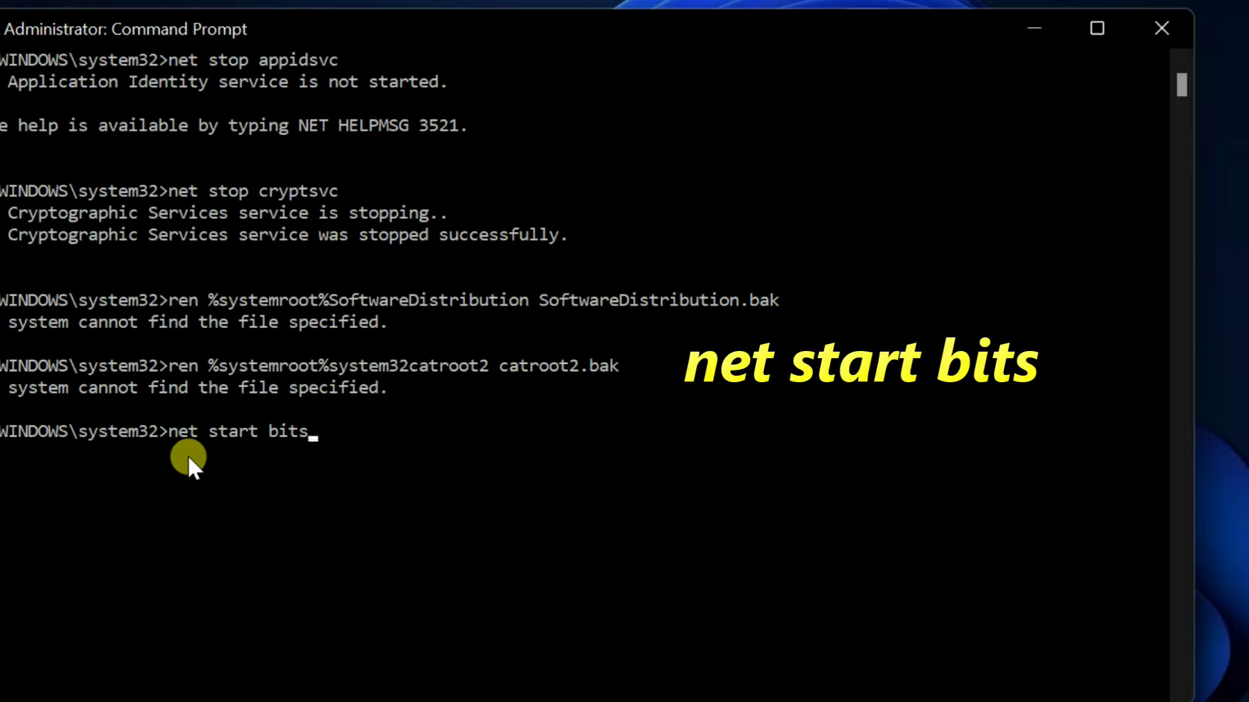
{"action": "key", "text": "Return"}
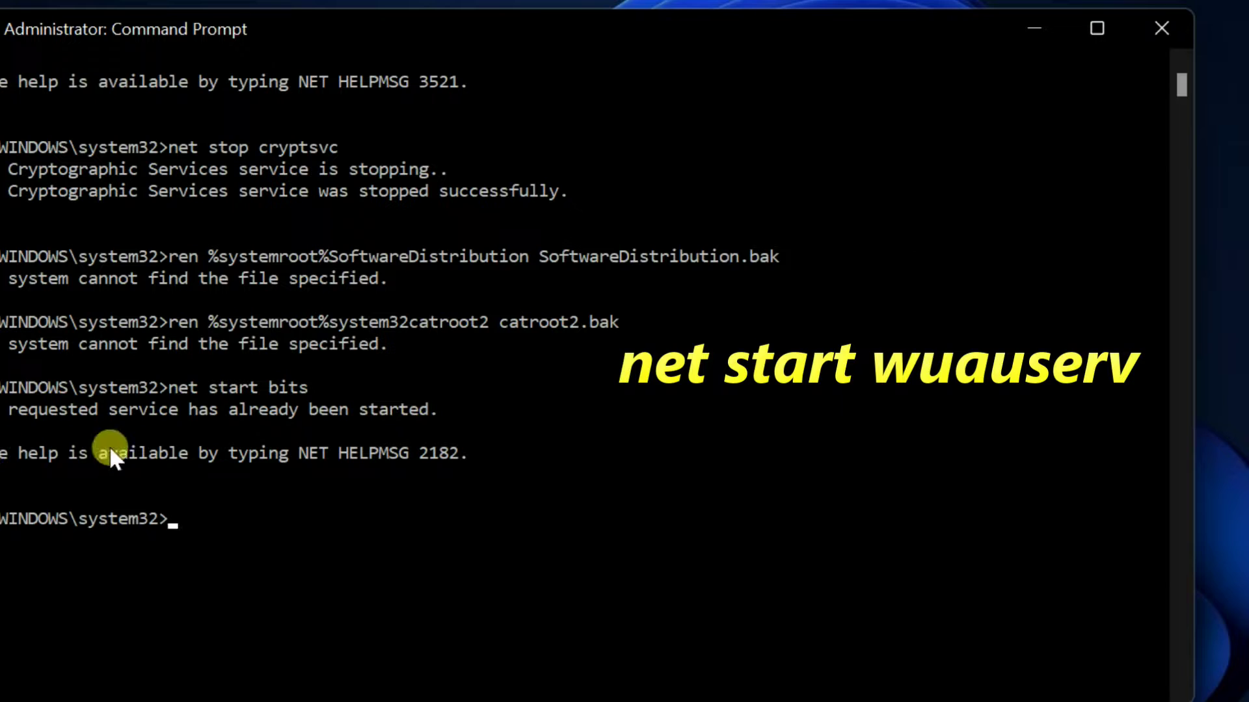
{"action": "type", "text": "start wuauserv"}
{"action": "key", "text": "Return"}
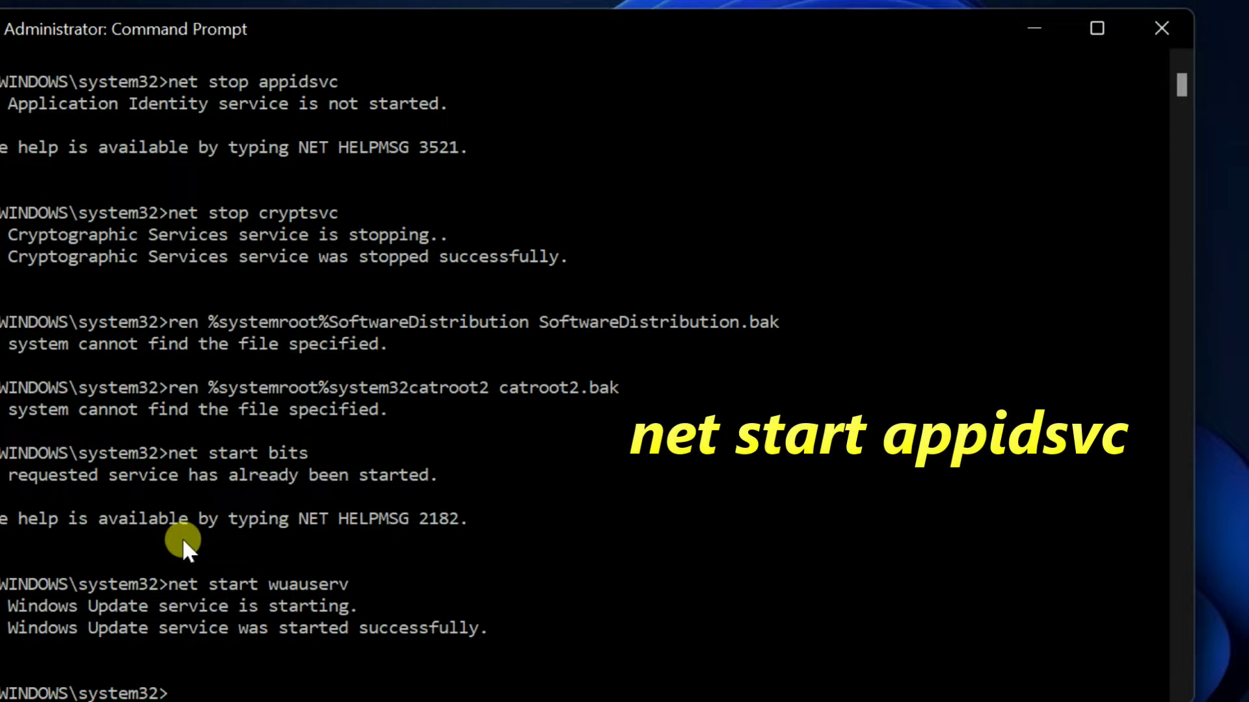
{"action": "scroll", "coordinate": [182, 537], "scroll_direction": "down", "scroll_amount": 3}
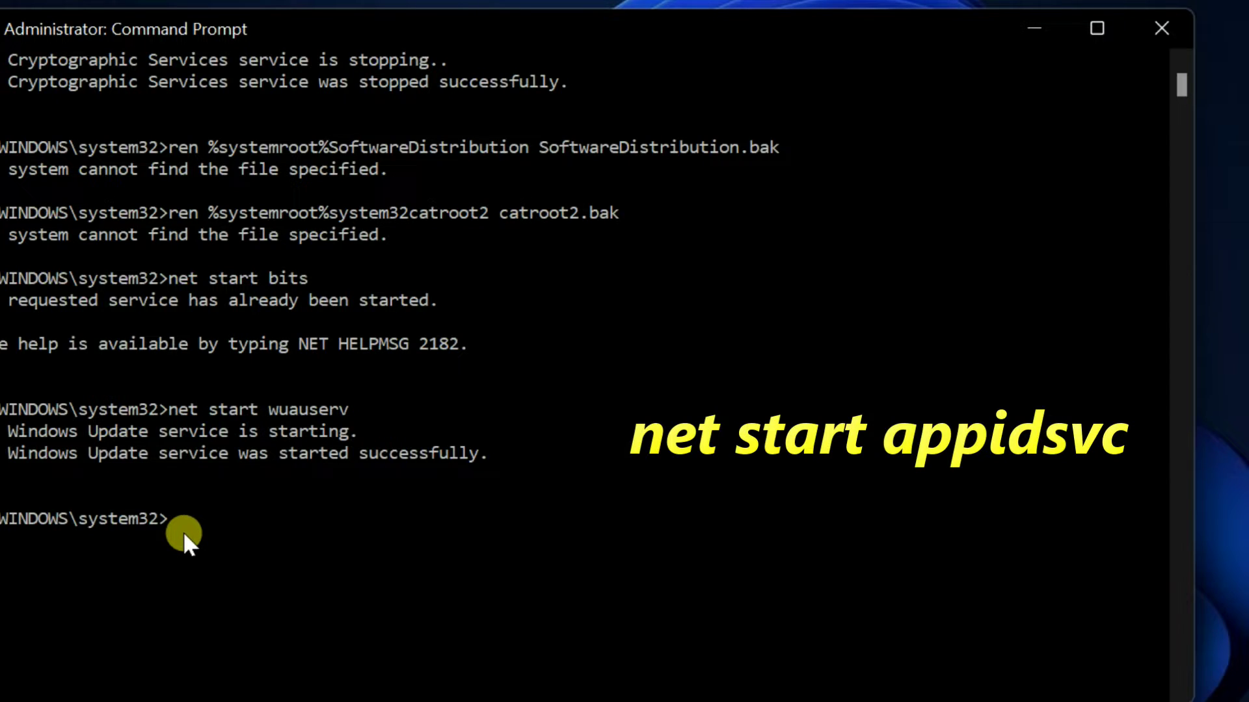
{"action": "type", "text": "net start appidsvc"}
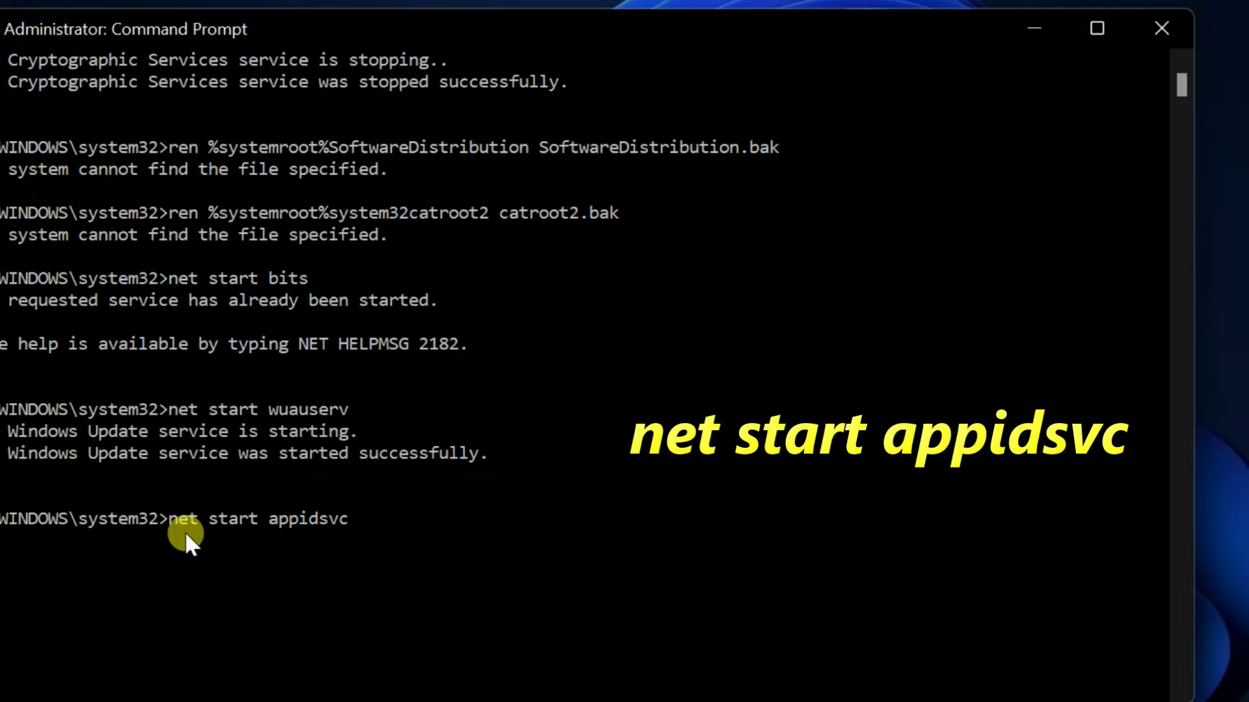
{"action": "key", "text": "Return"}
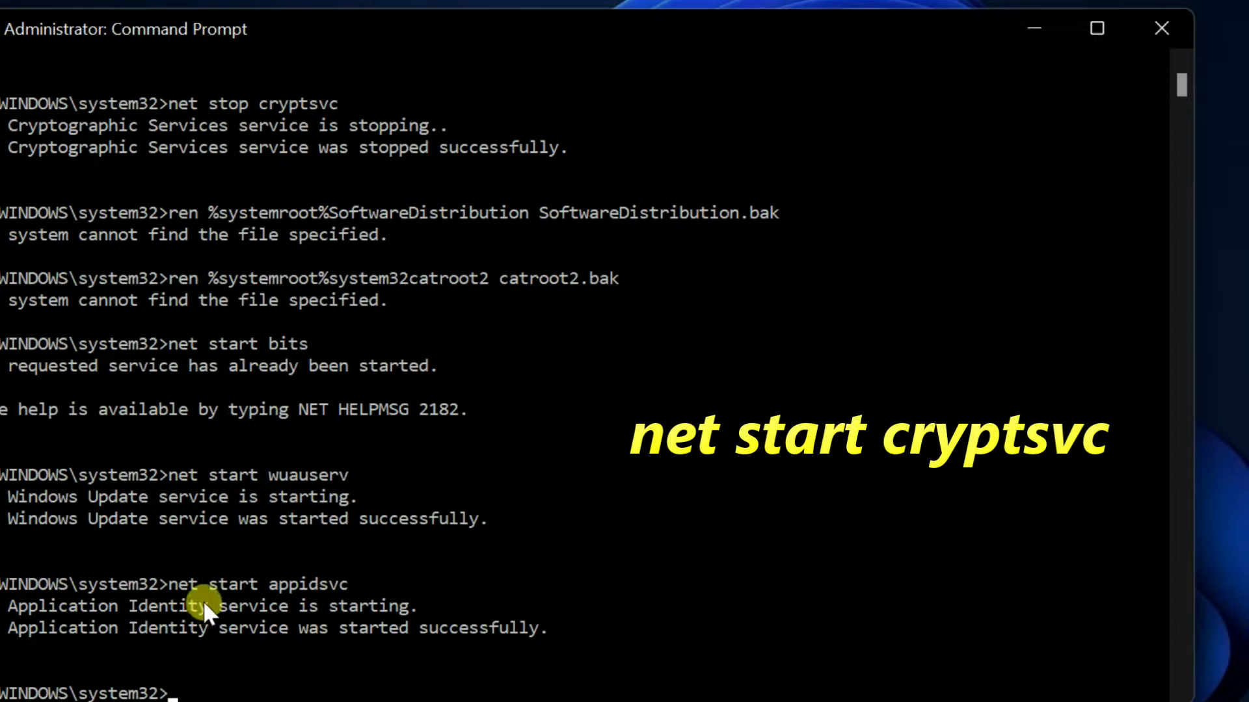
{"action": "scroll", "coordinate": [198, 575], "scroll_direction": "down", "scroll_amount": 1}
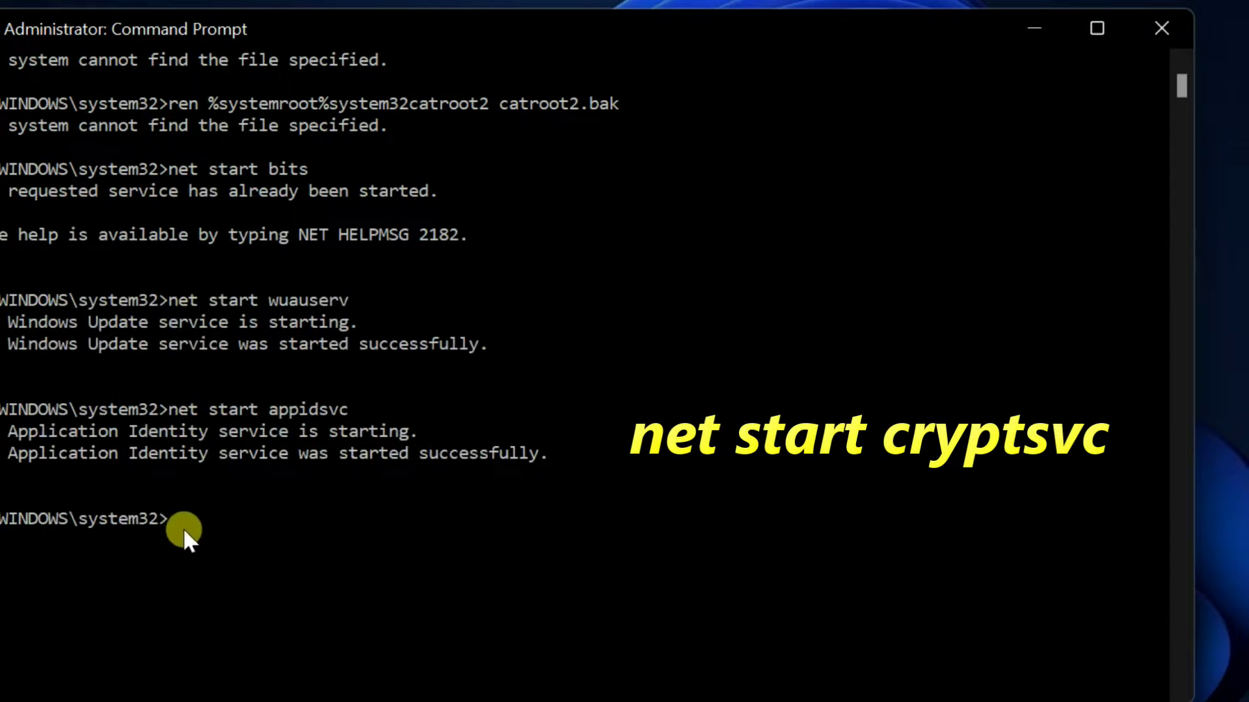
{"action": "type", "text": "t start cryptsvc"}
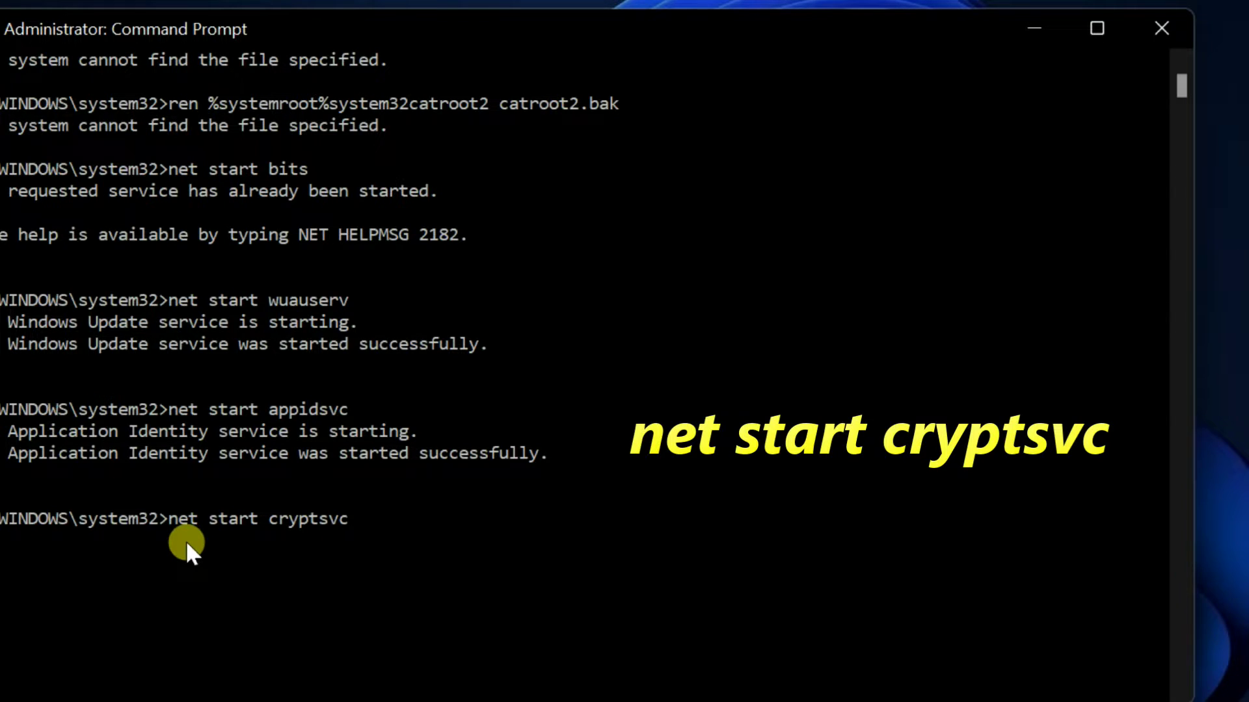
{"action": "key", "text": "Return"}
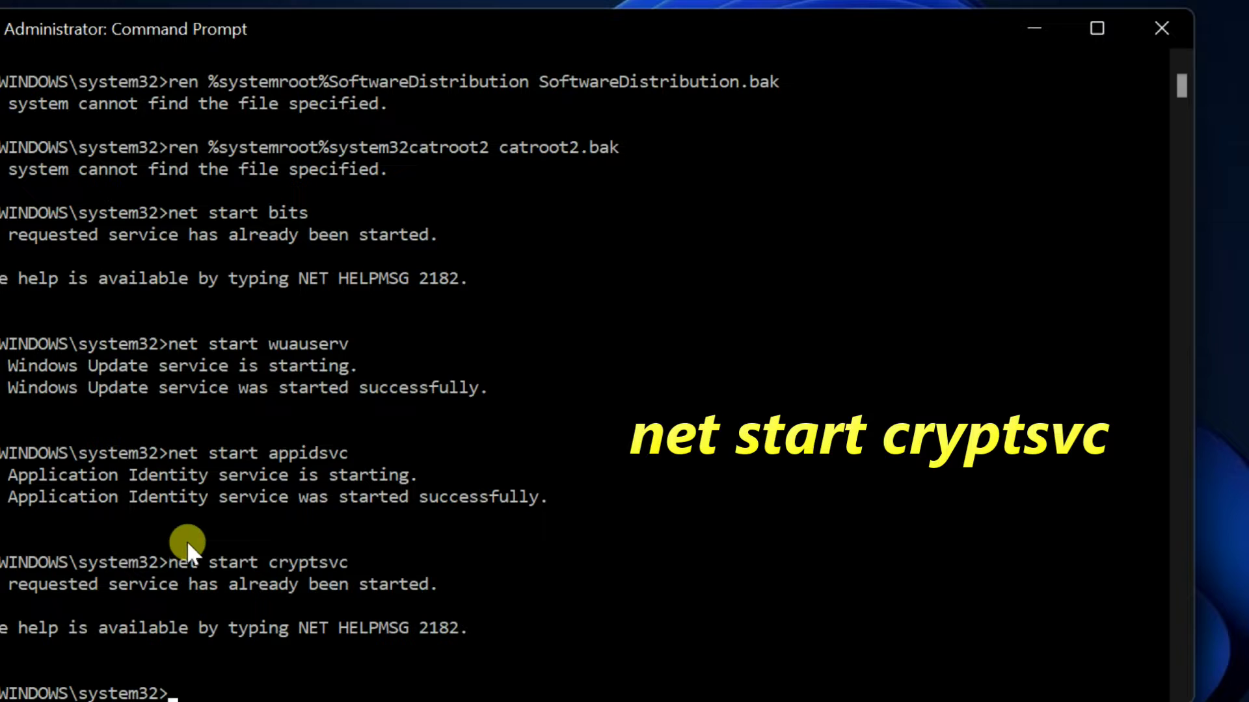
{"action": "scroll", "coordinate": [142, 543], "scroll_direction": "down", "scroll_amount": 1}
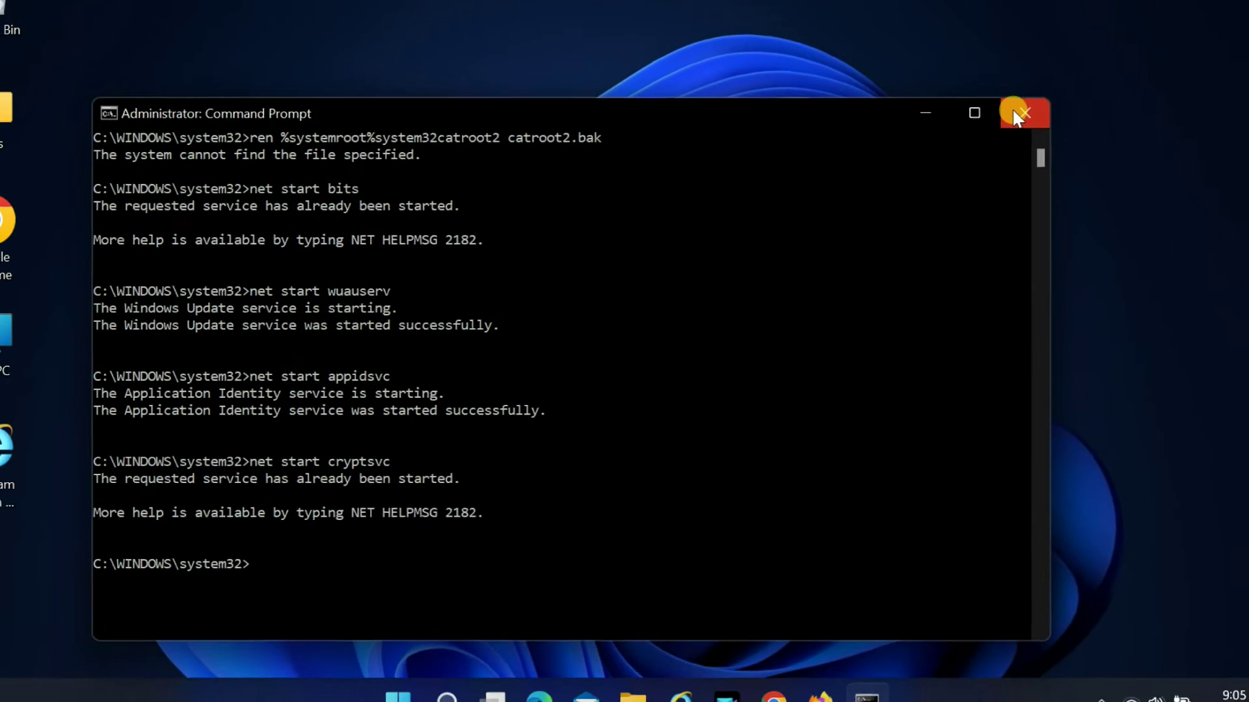
Step: Close the admin Command Prompt and choose Restart from the Start power menu
{"action": "left_click", "coordinate": [1021, 114]}
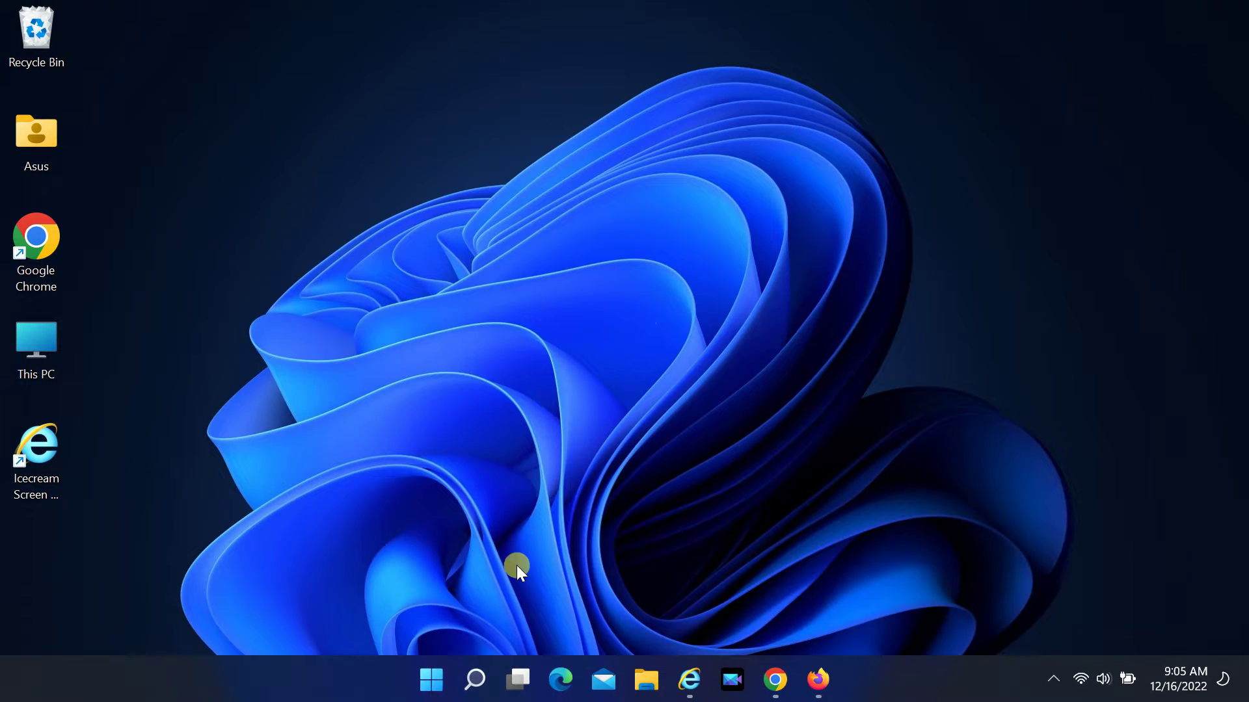
{"action": "left_click", "coordinate": [430, 680]}
{"action": "left_click", "coordinate": [852, 612]}
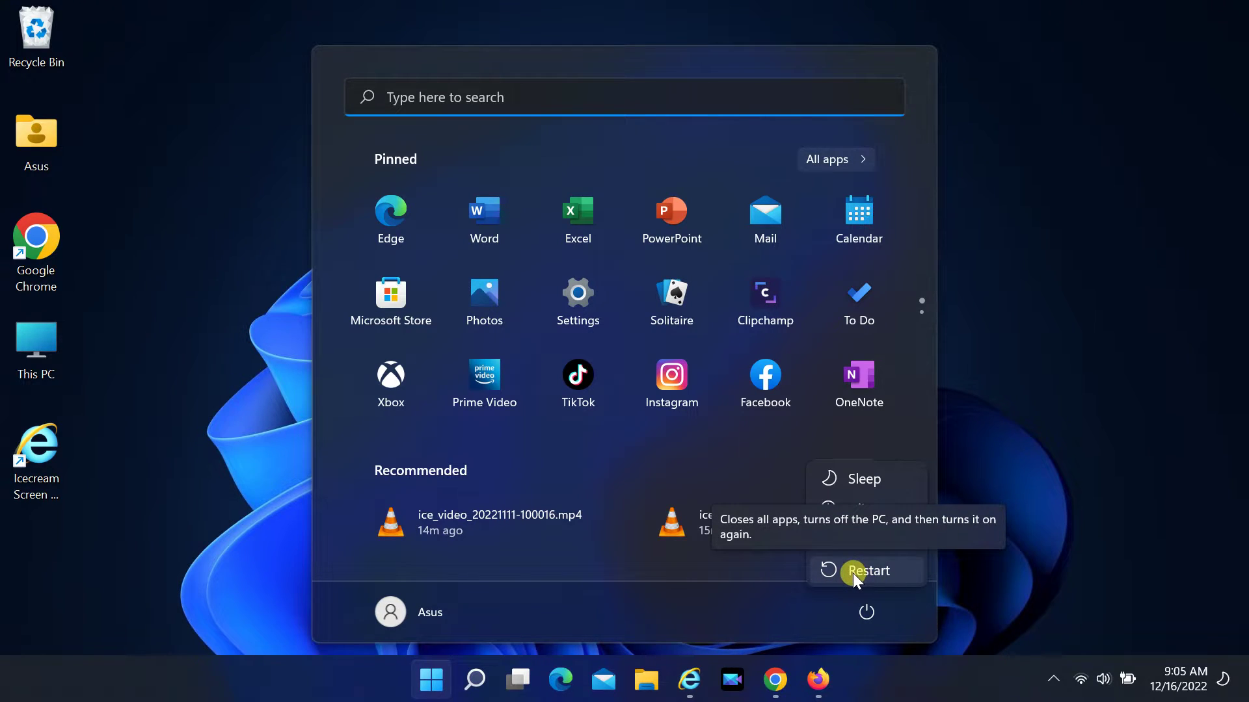
{"action": "left_click", "coordinate": [853, 572]}
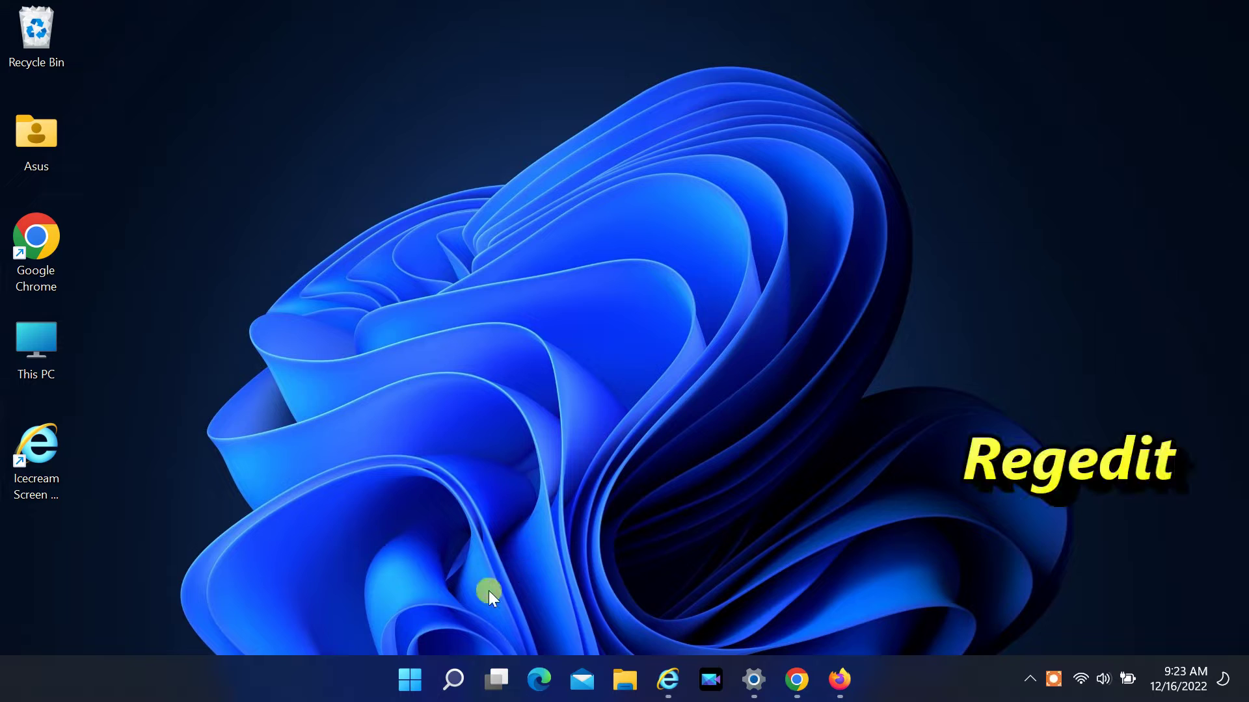
Step: Search Start for 'regedit' and launch Registry Editor, approving the UAC prompt
{"action": "left_click", "coordinate": [411, 679]}
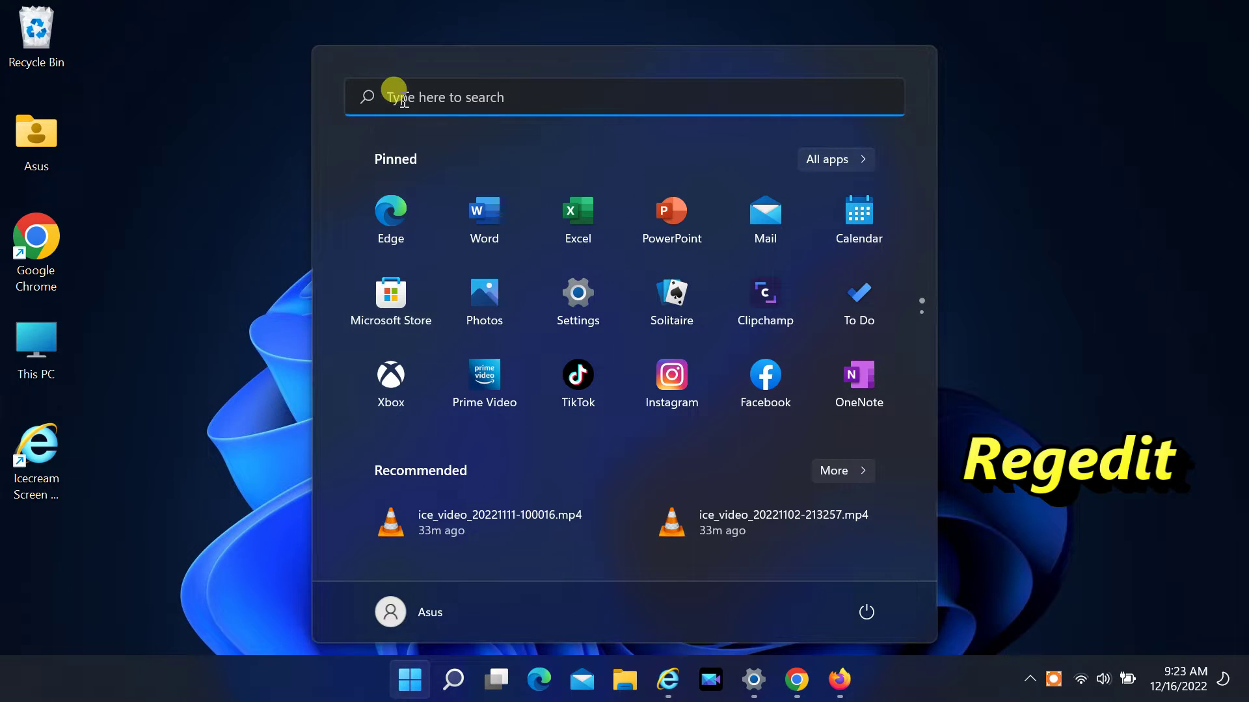
{"action": "left_click", "coordinate": [403, 99]}
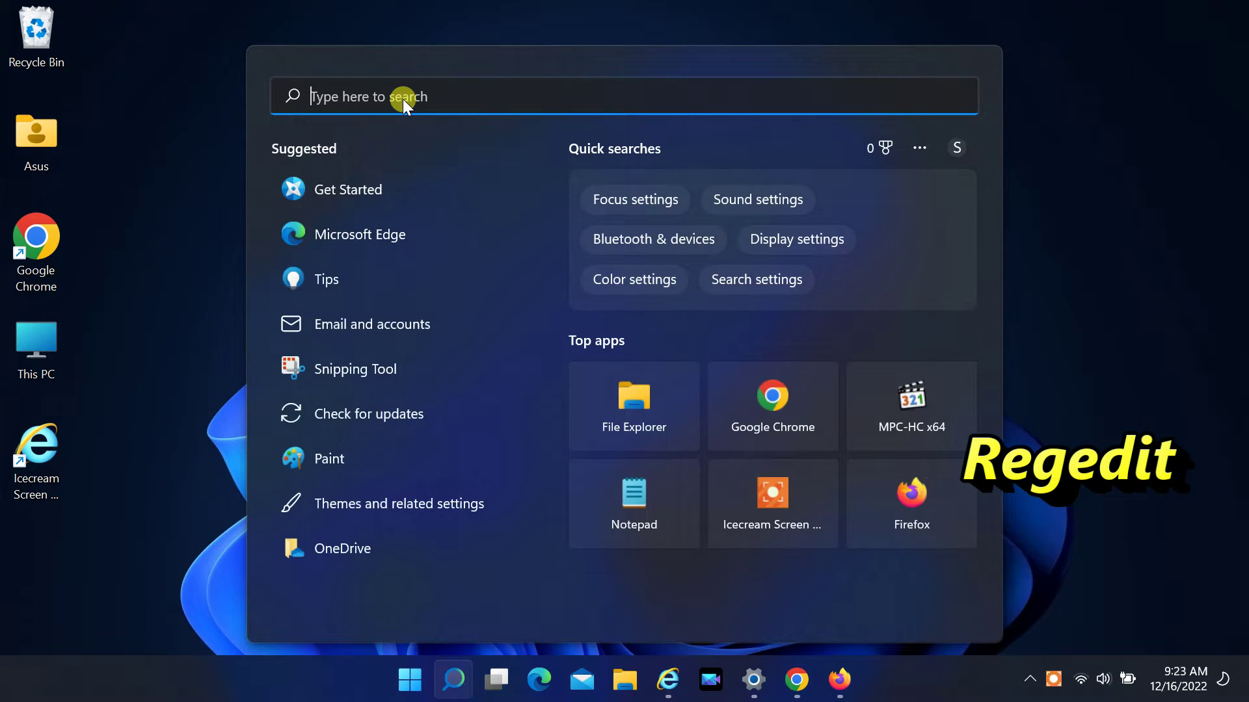
{"action": "type", "text": "rege"}
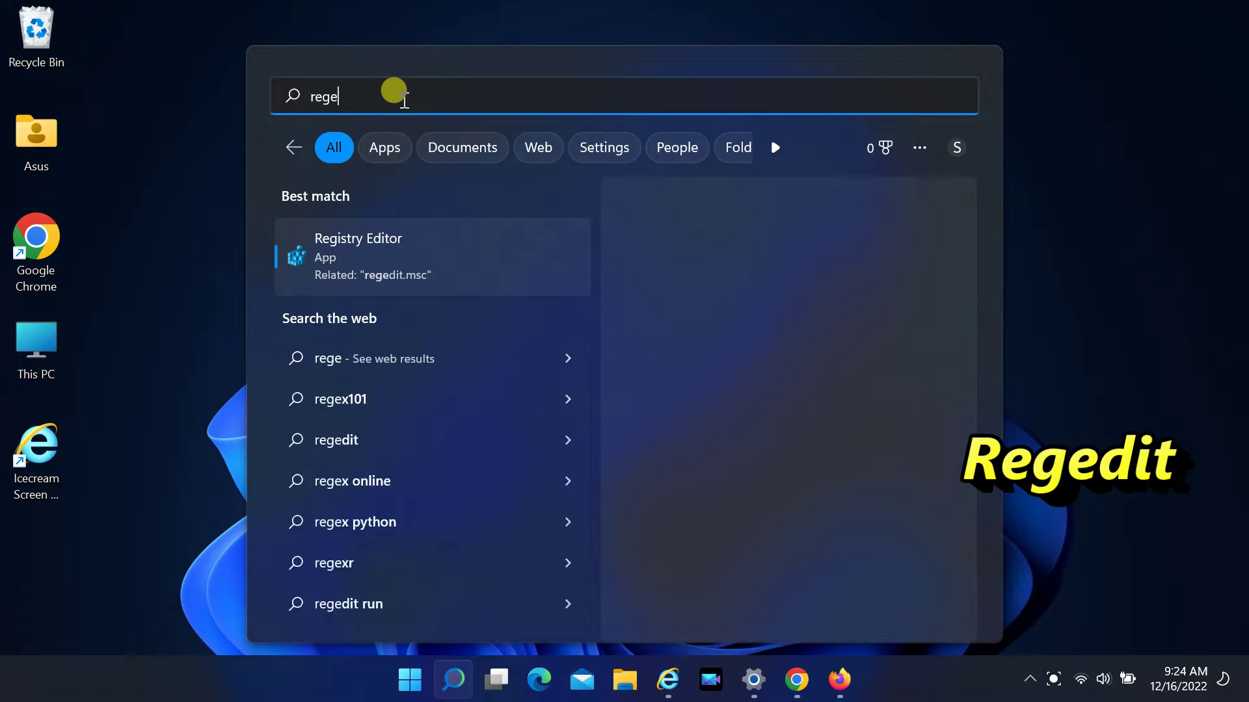
{"action": "type", "text": "dit"}
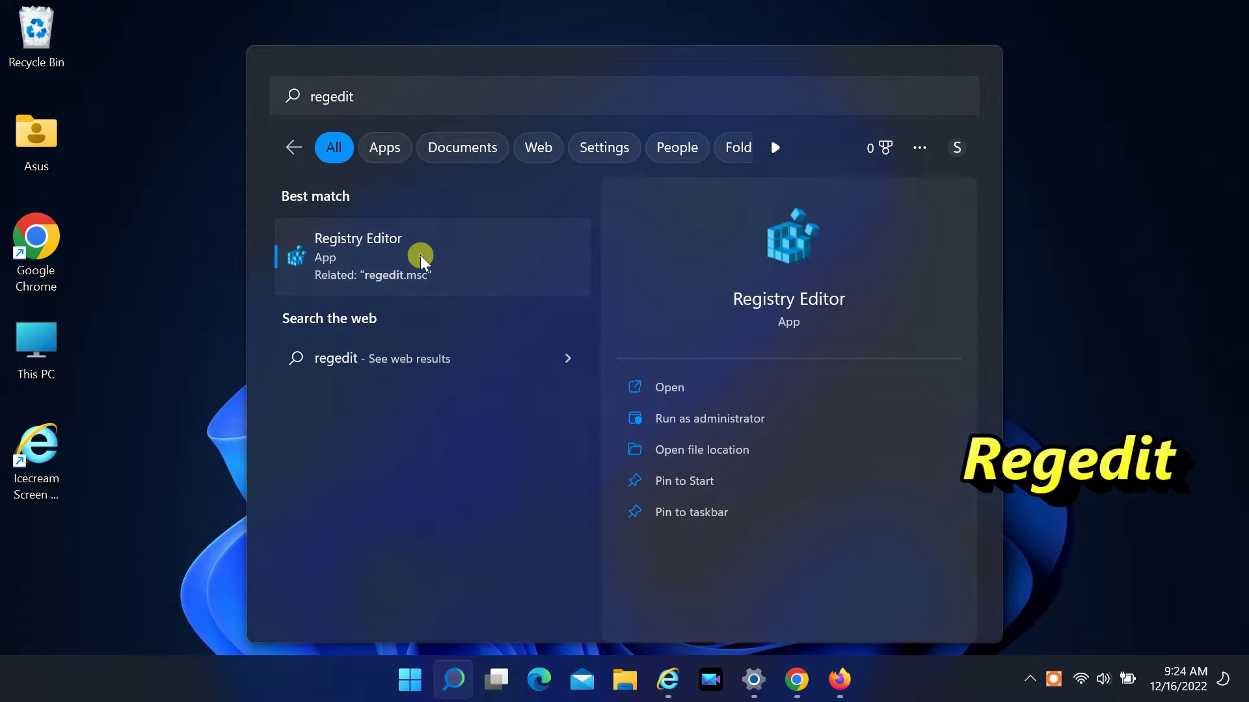
{"action": "left_click", "coordinate": [421, 260]}
{"action": "left_click", "coordinate": [491, 455]}
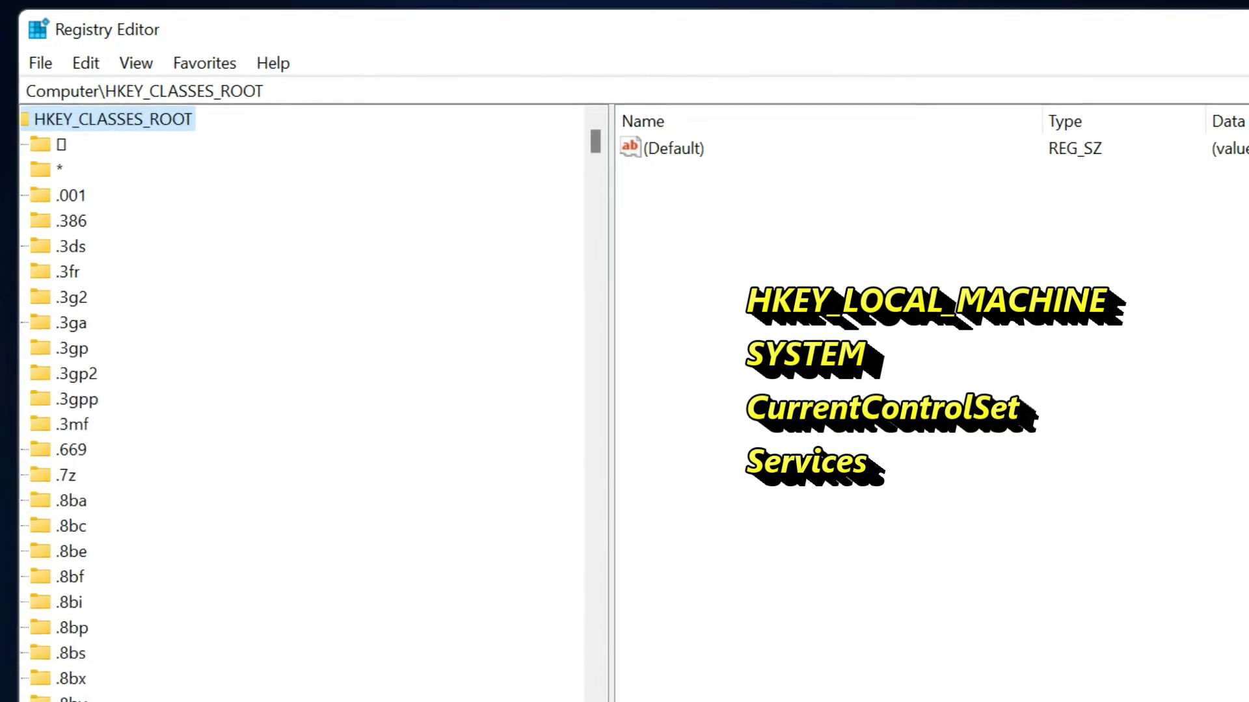
Step: Expand HKEY_LOCAL_MACHINE\SYSTEM\CurrentControlSet\Services and scroll the tree down to UsoSvc
{"action": "left_click", "coordinate": [56, 120]}
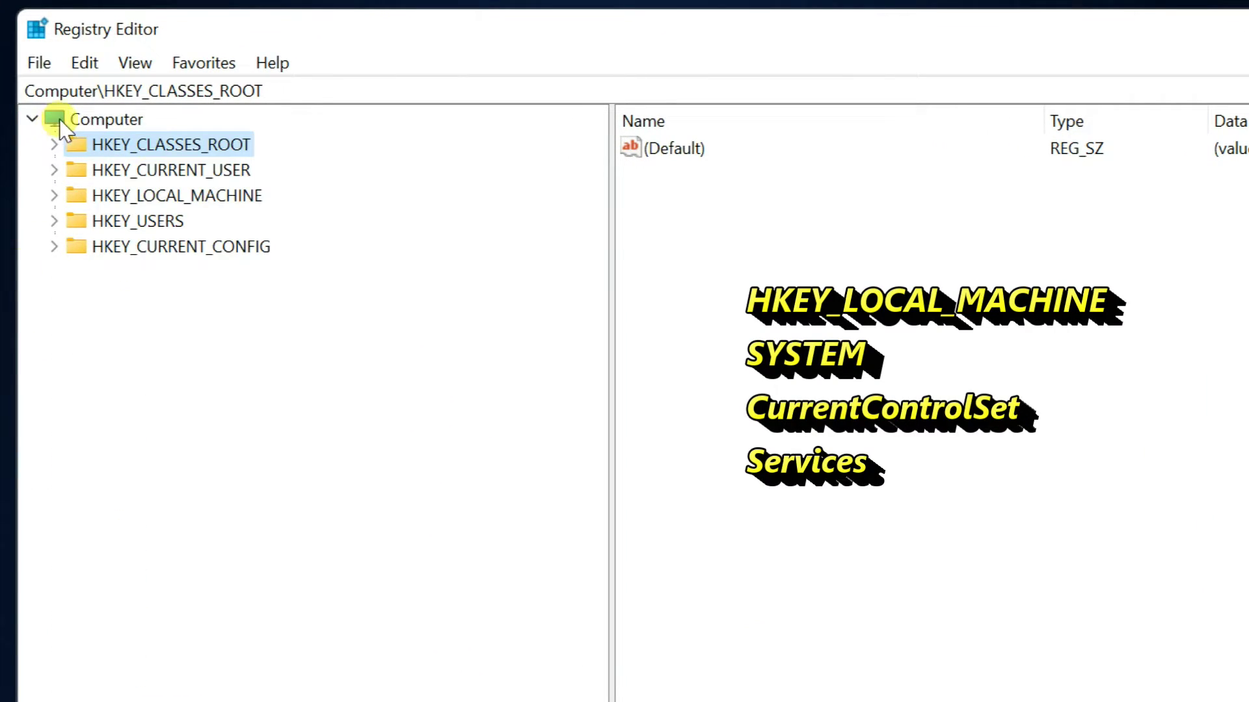
{"action": "left_click", "coordinate": [221, 196]}
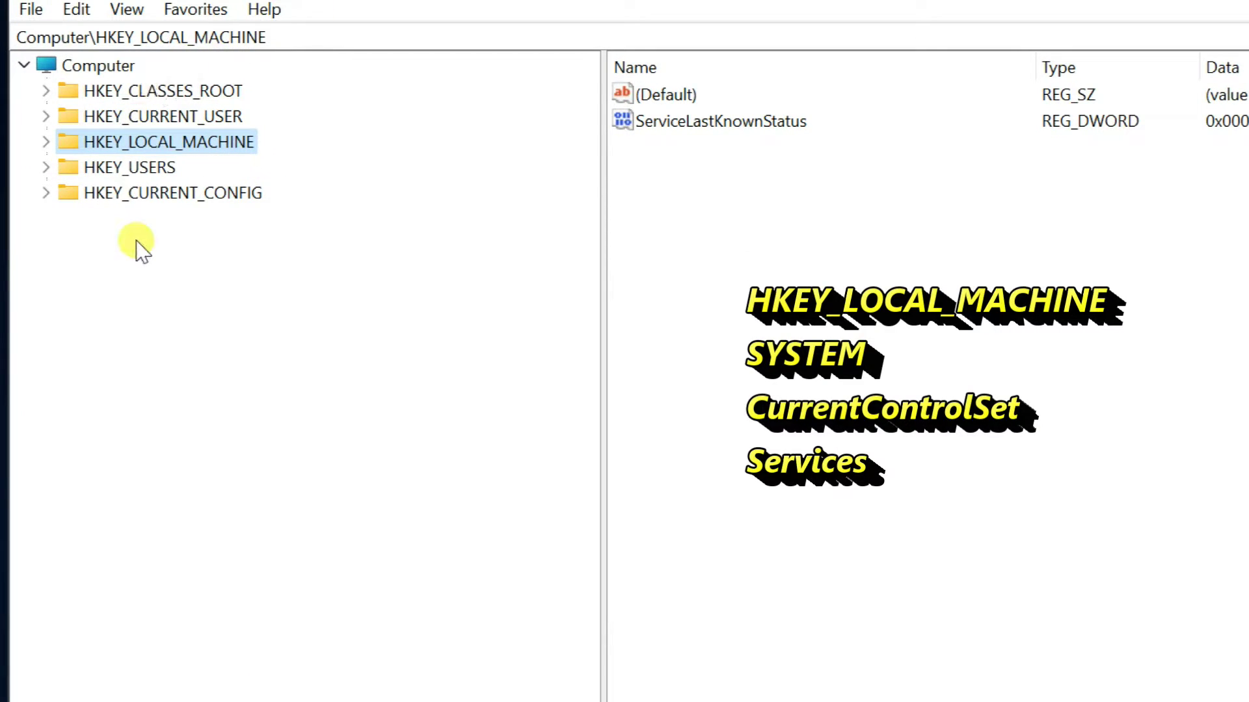
{"action": "left_click", "coordinate": [47, 142]}
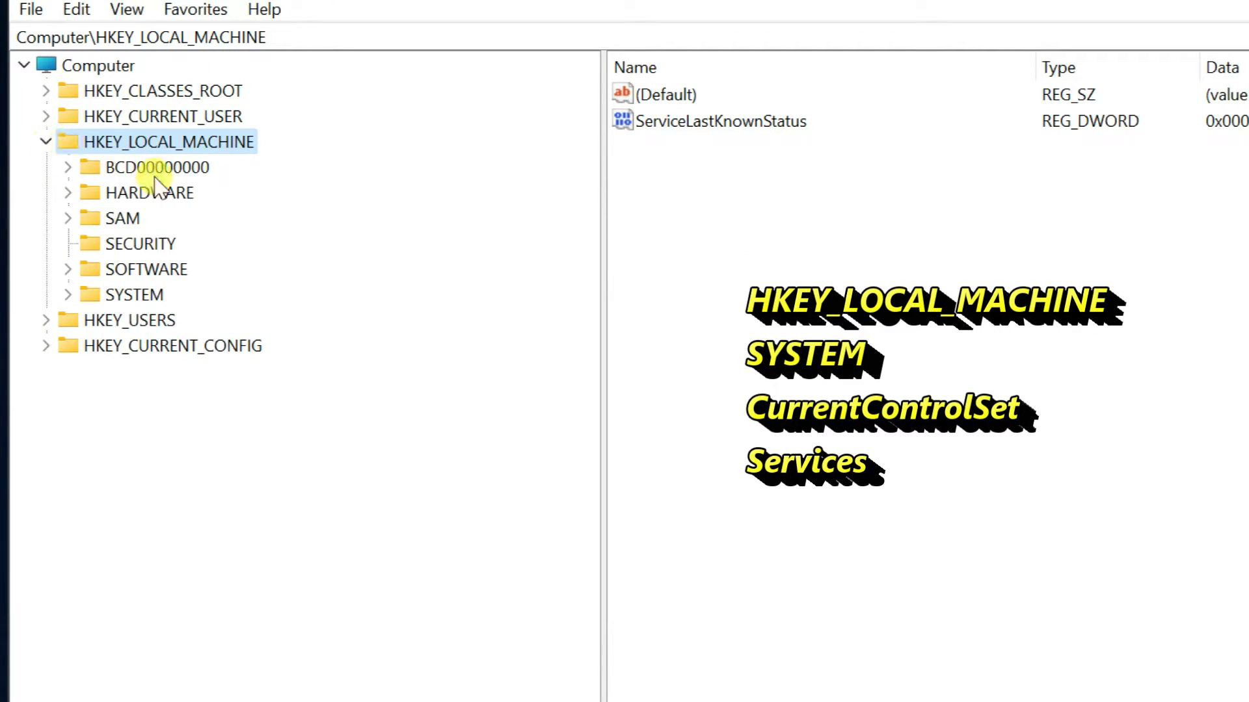
{"action": "left_click", "coordinate": [147, 296]}
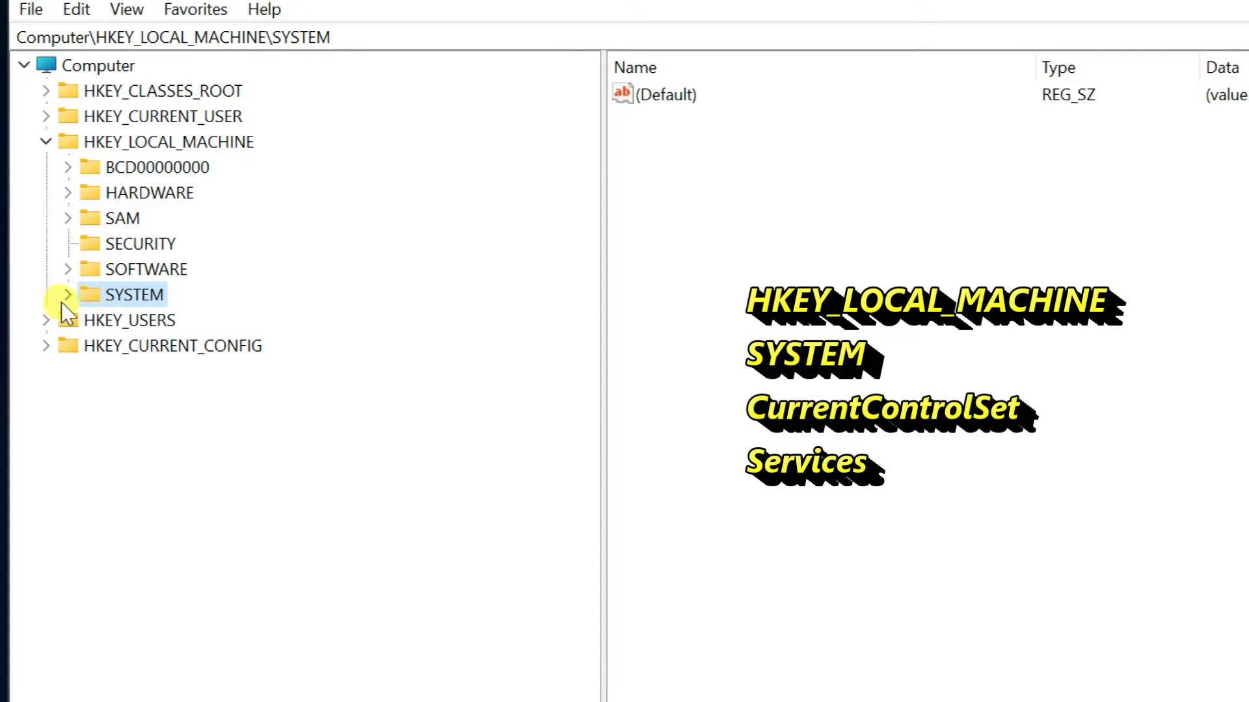
{"action": "left_click", "coordinate": [65, 298]}
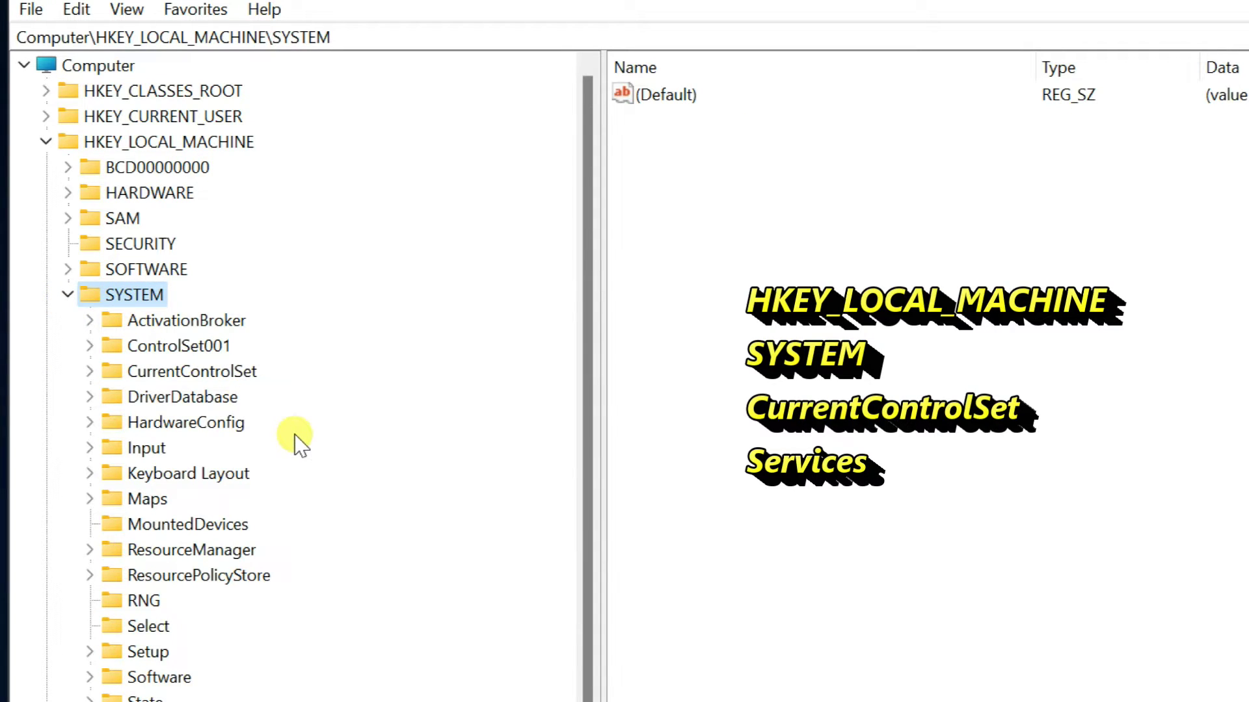
{"action": "left_click", "coordinate": [185, 372]}
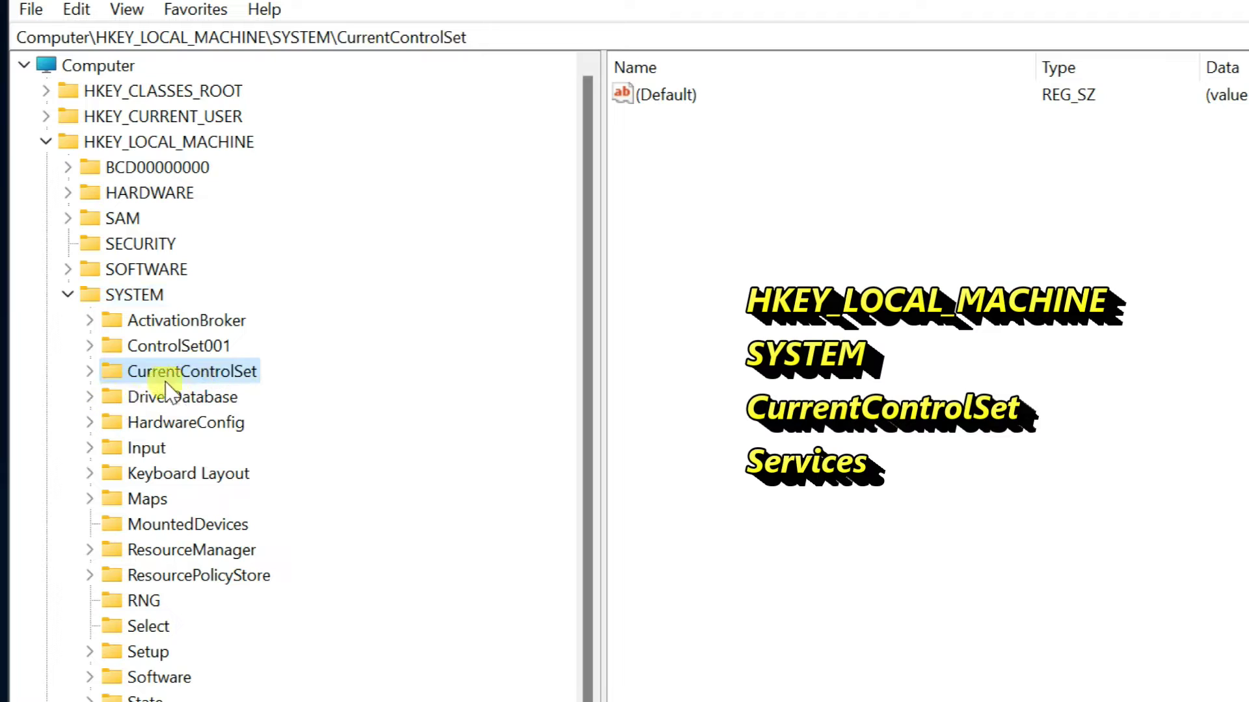
{"action": "left_click", "coordinate": [89, 373]}
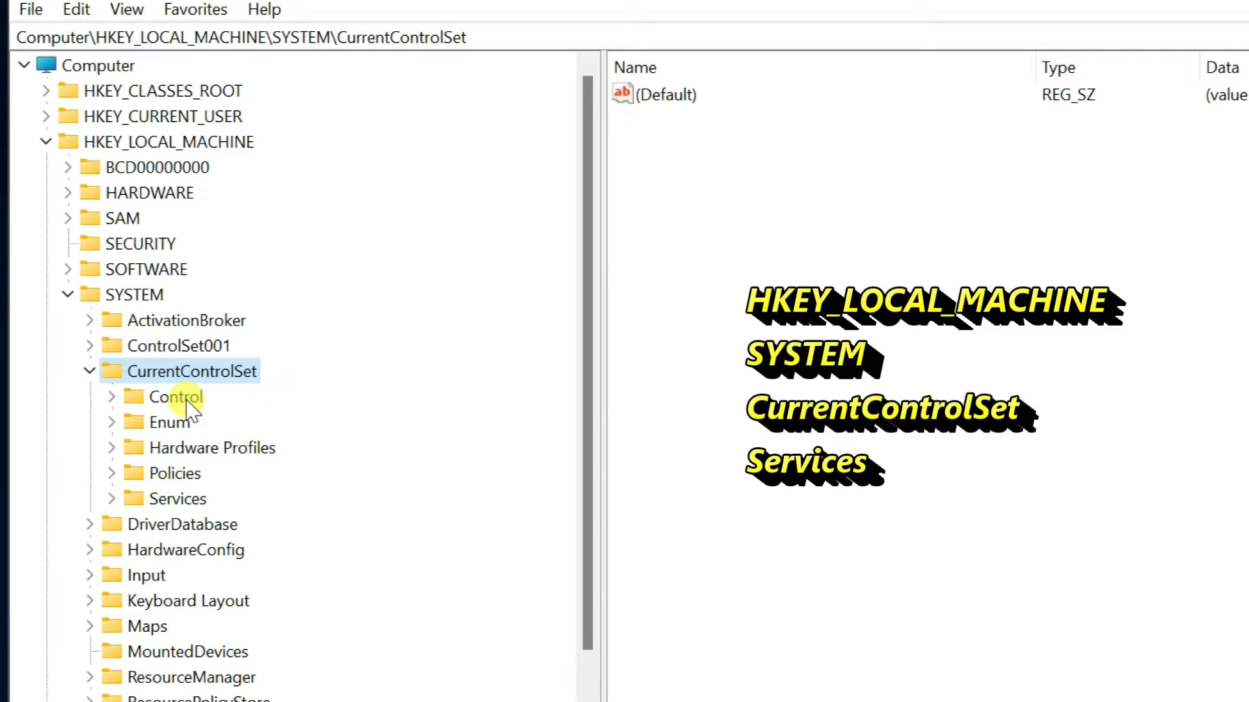
{"action": "left_click", "coordinate": [185, 502]}
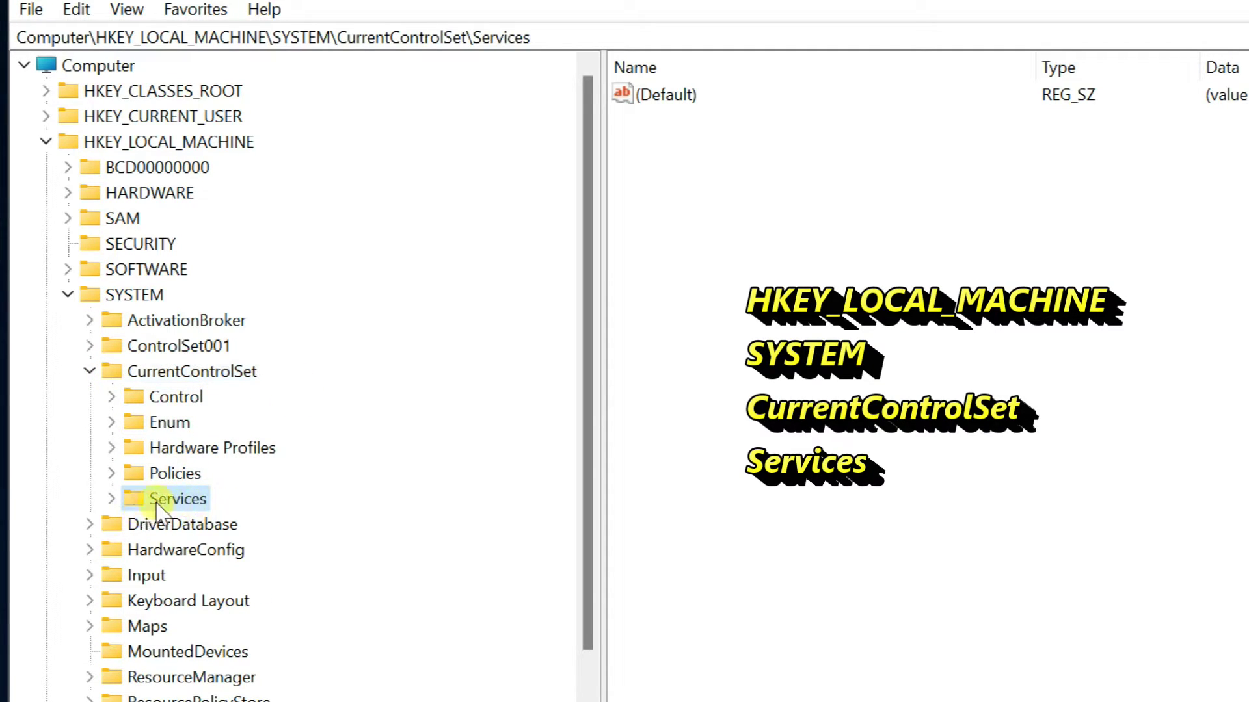
{"action": "left_click", "coordinate": [113, 500]}
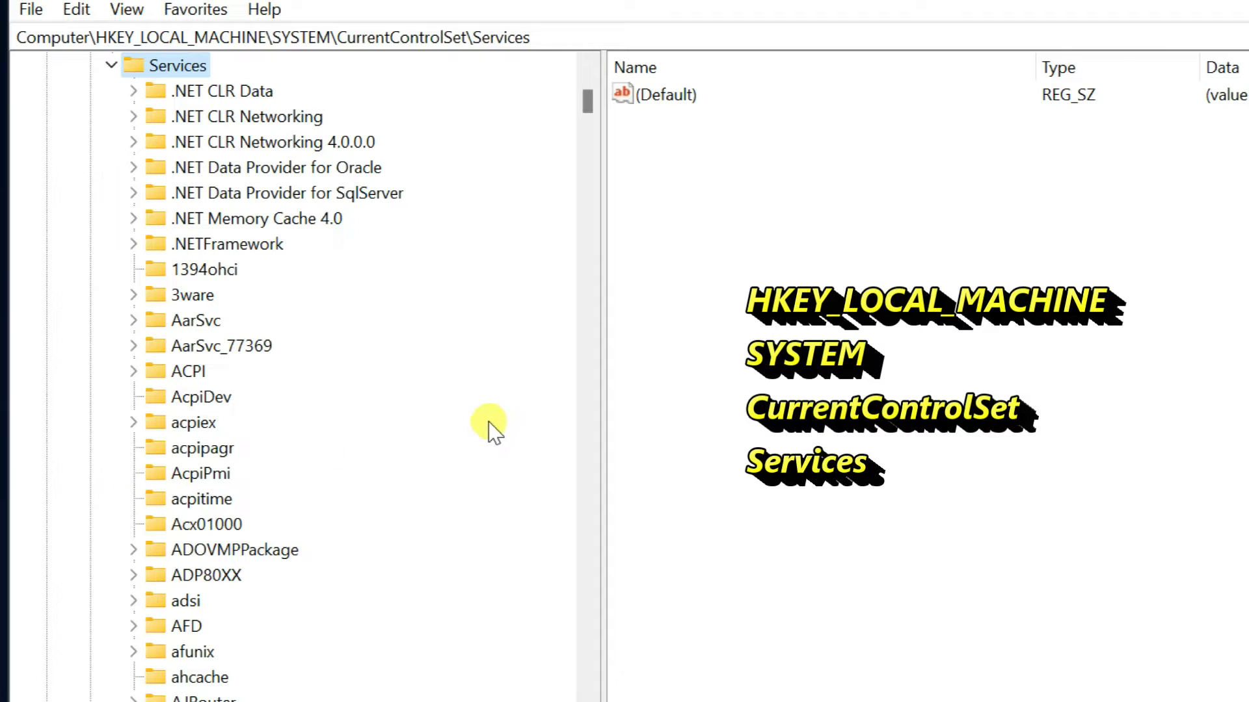
{"action": "left_click_drag", "start_coordinate": [586, 99], "coordinate": [595, 633]}
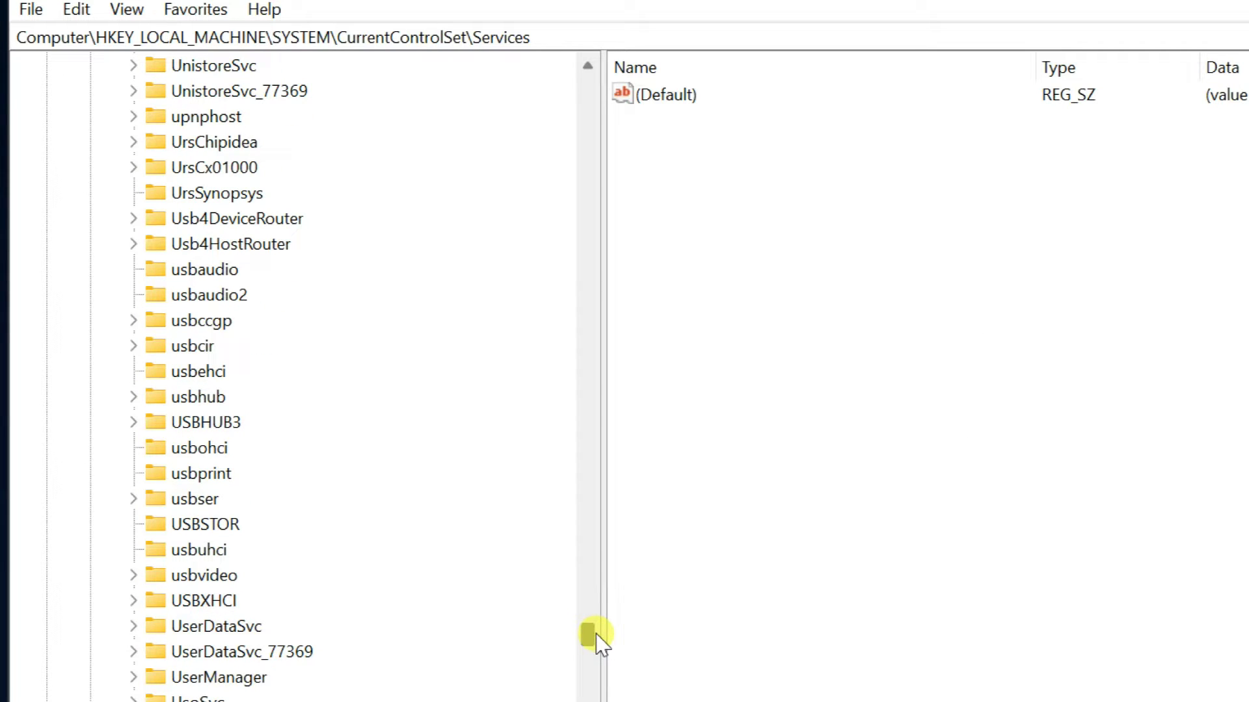
{"action": "left_click_drag", "start_coordinate": [595, 634], "coordinate": [598, 637]}
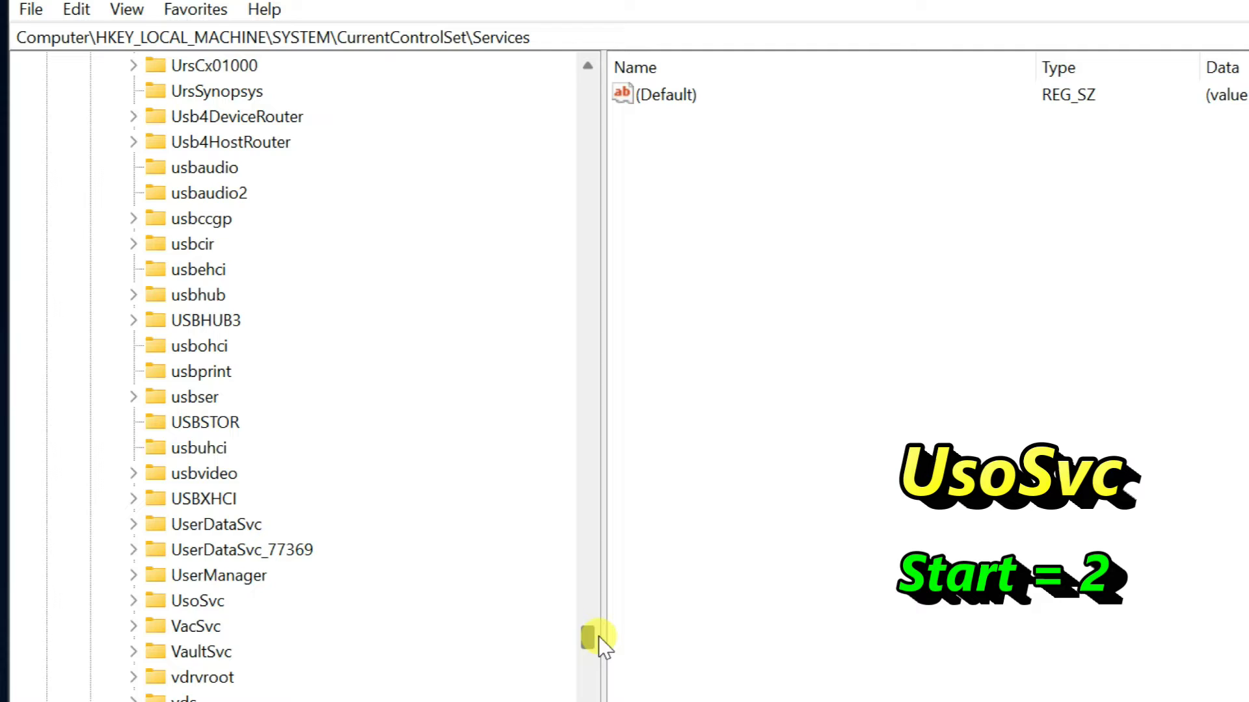
Step: Open the Start DWORD under the UsoSvc key and confirm its value data as 2
{"action": "left_click", "coordinate": [185, 606]}
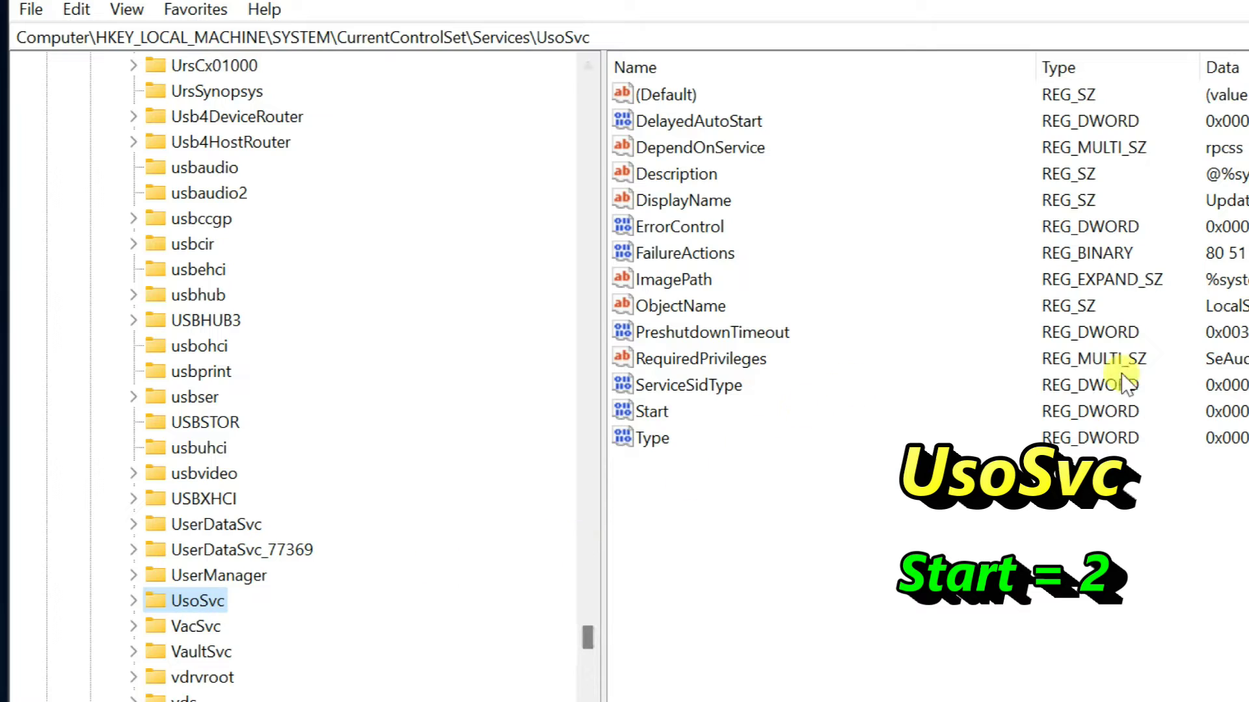
{"action": "left_click", "coordinate": [652, 413]}
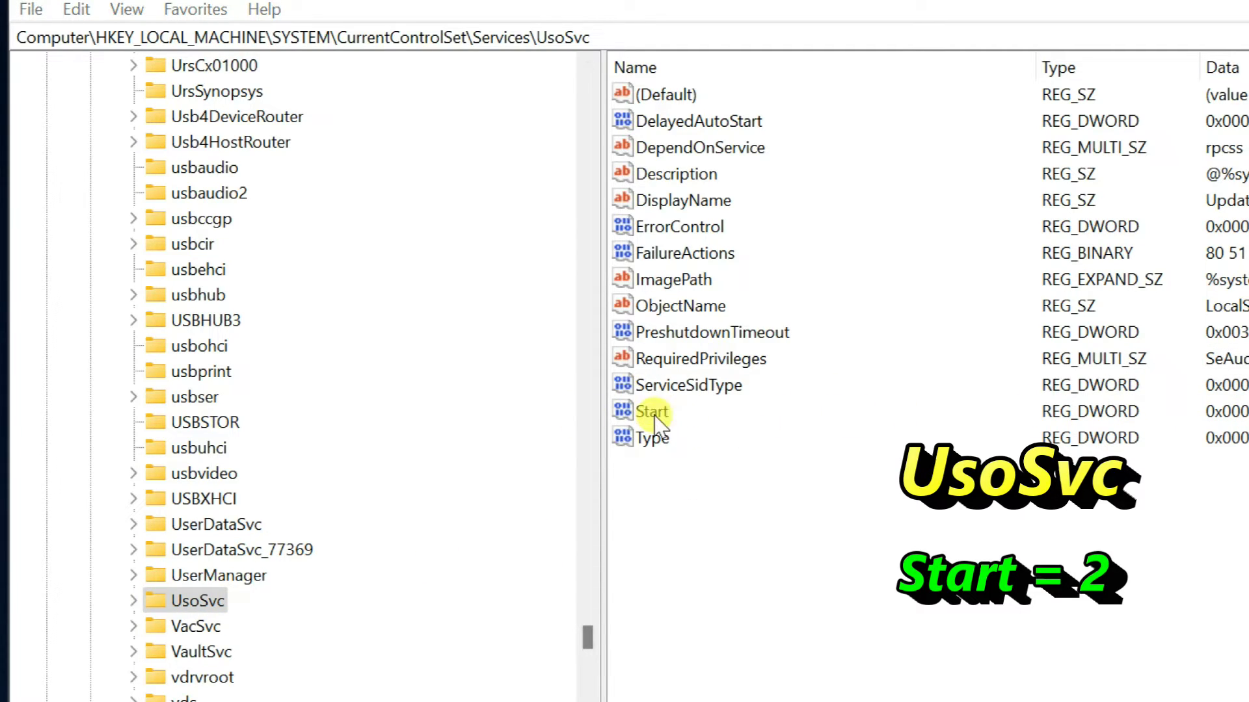
{"action": "double_click", "coordinate": [646, 412]}
{"action": "left_click", "coordinate": [127, 236]}
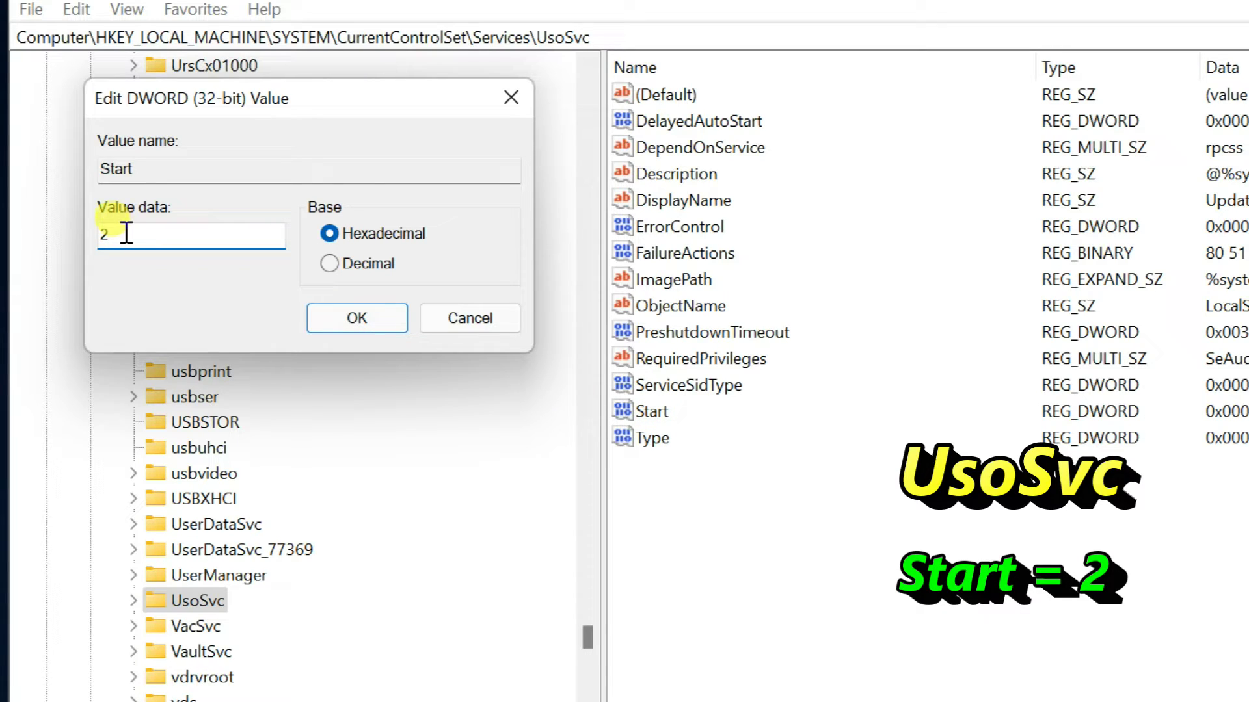
{"action": "left_click", "coordinate": [340, 318]}
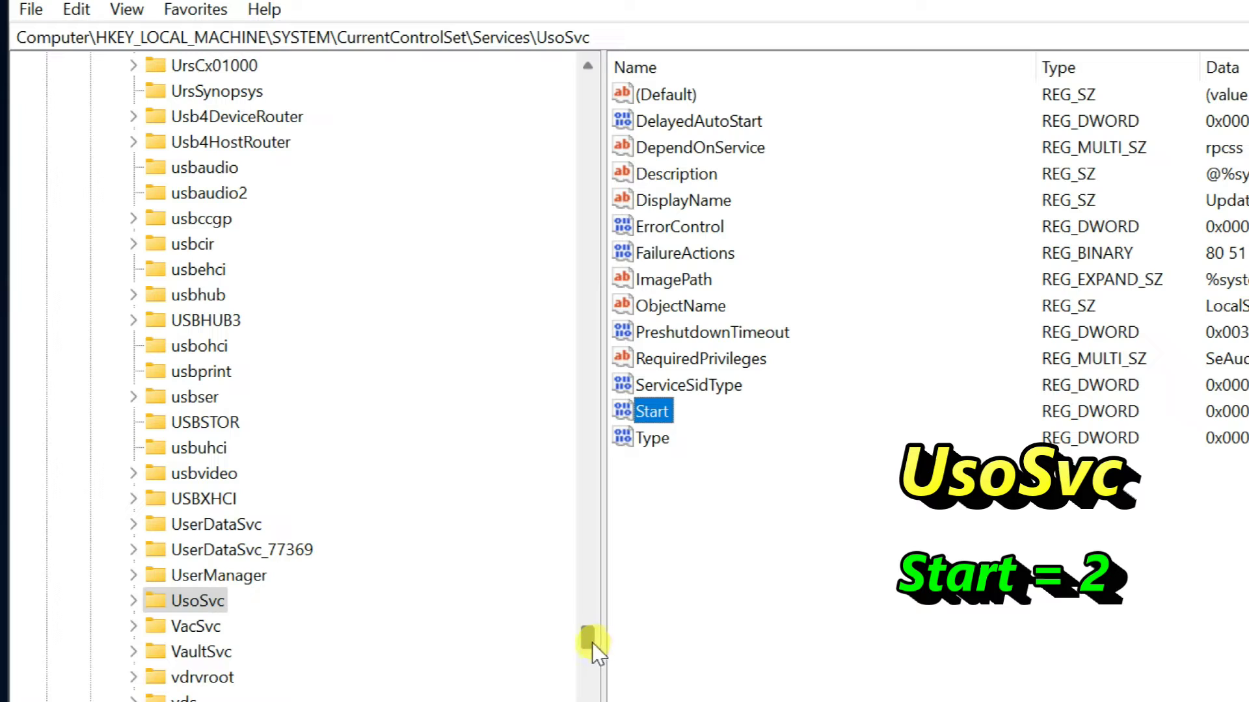
Step: Change the Start DWORD under the WaaSMedicSvc key from 3 to 2 and save it
{"action": "left_click_drag", "start_coordinate": [587, 638], "coordinate": [587, 687]}
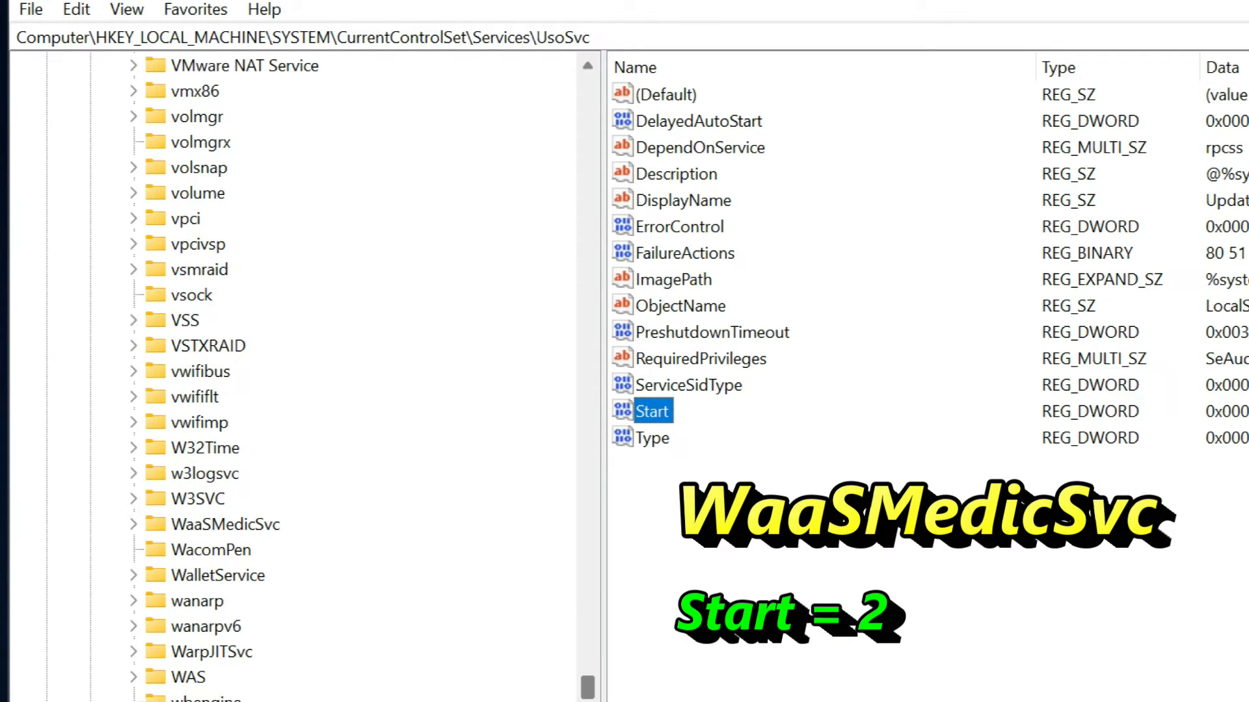
{"action": "left_click", "coordinate": [188, 524]}
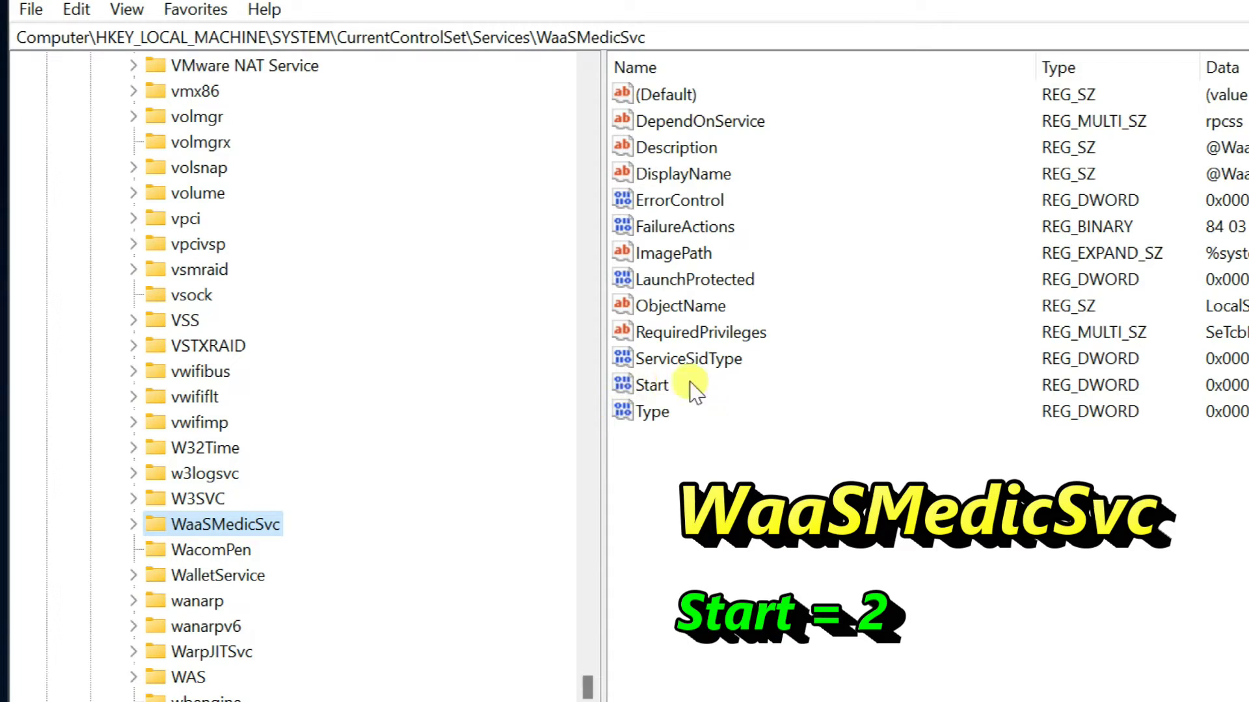
{"action": "left_click", "coordinate": [656, 387]}
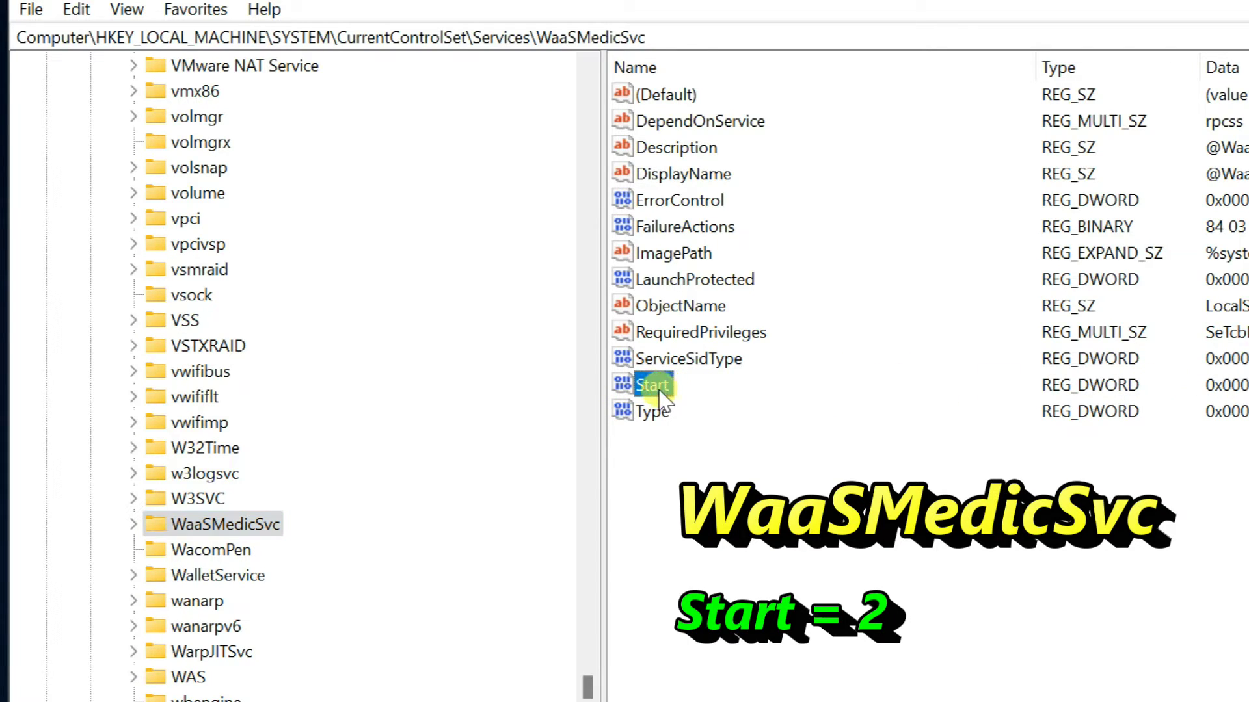
{"action": "double_click", "coordinate": [653, 386]}
{"action": "type", "text": "3"}
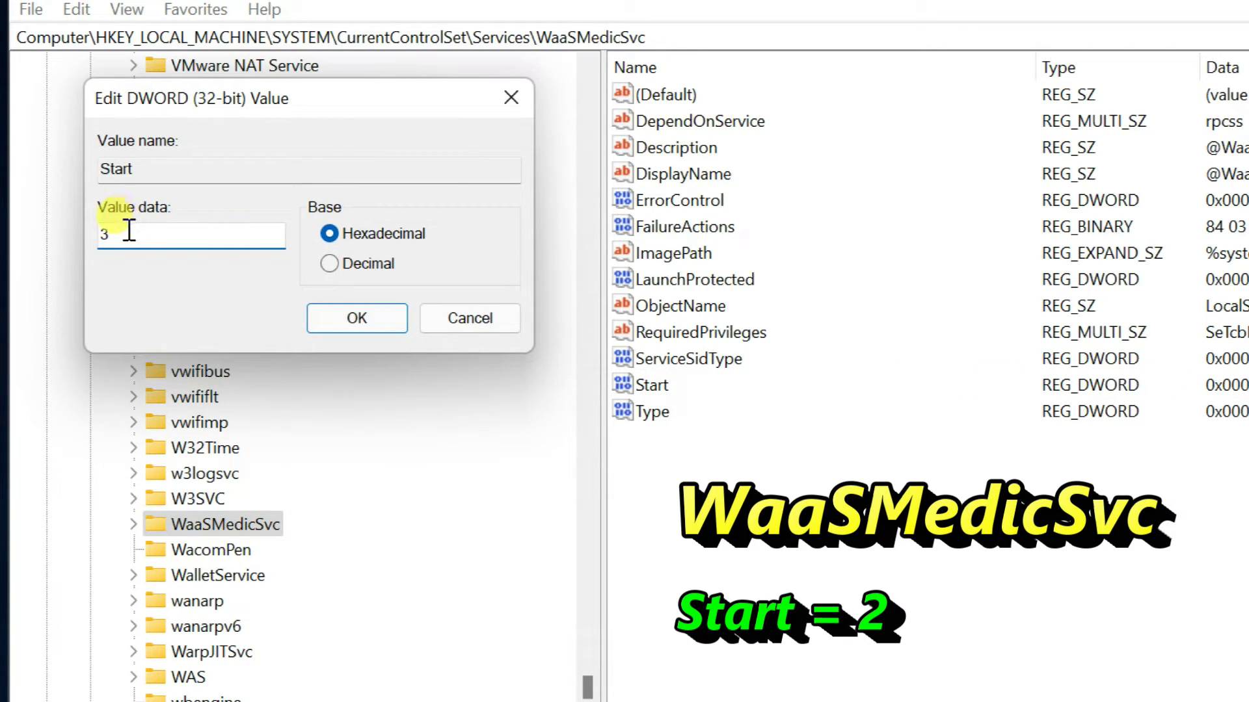
{"action": "left_click_drag", "start_coordinate": [129, 230], "coordinate": [46, 238]}
{"action": "type", "text": "2"}
{"action": "left_click", "coordinate": [350, 319]}
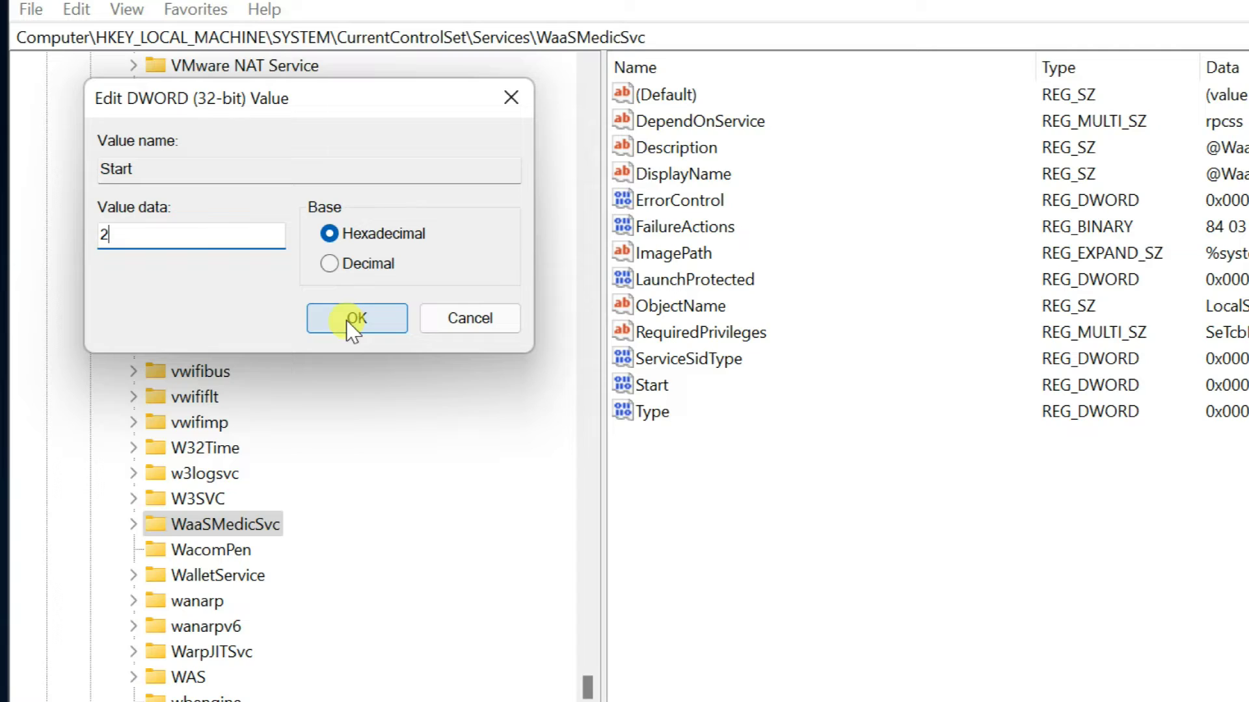
{"action": "left_click", "coordinate": [351, 319]}
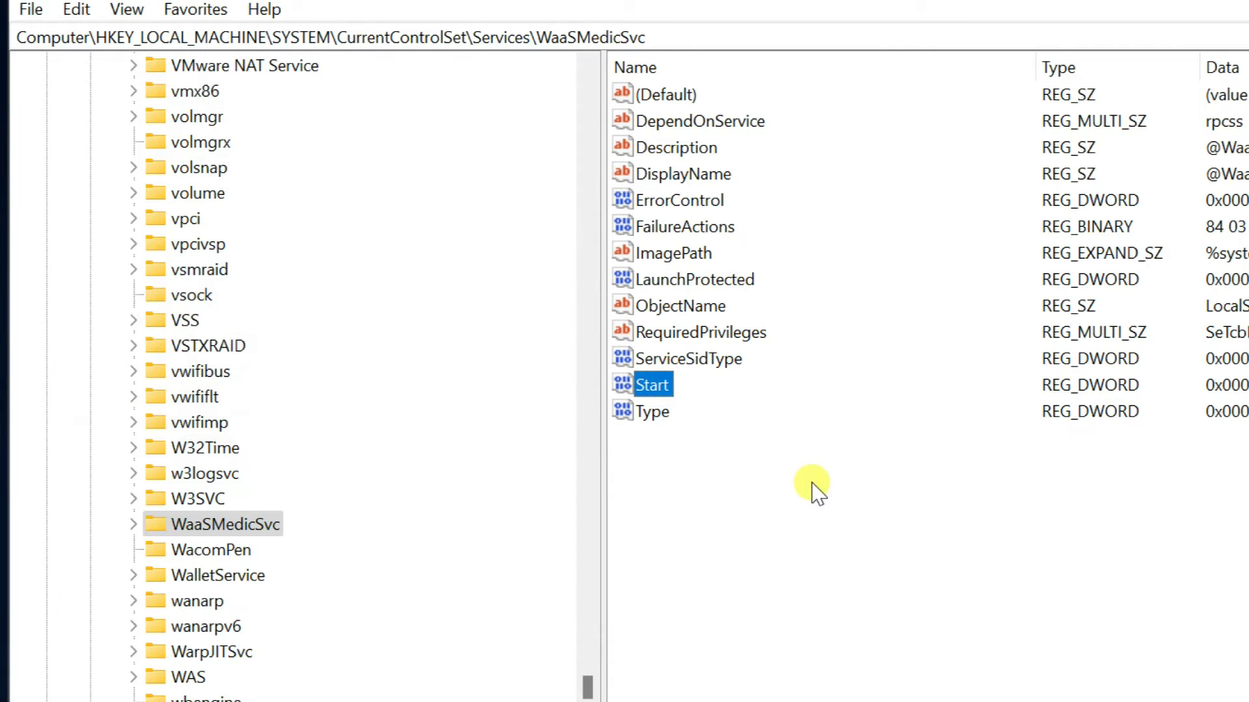
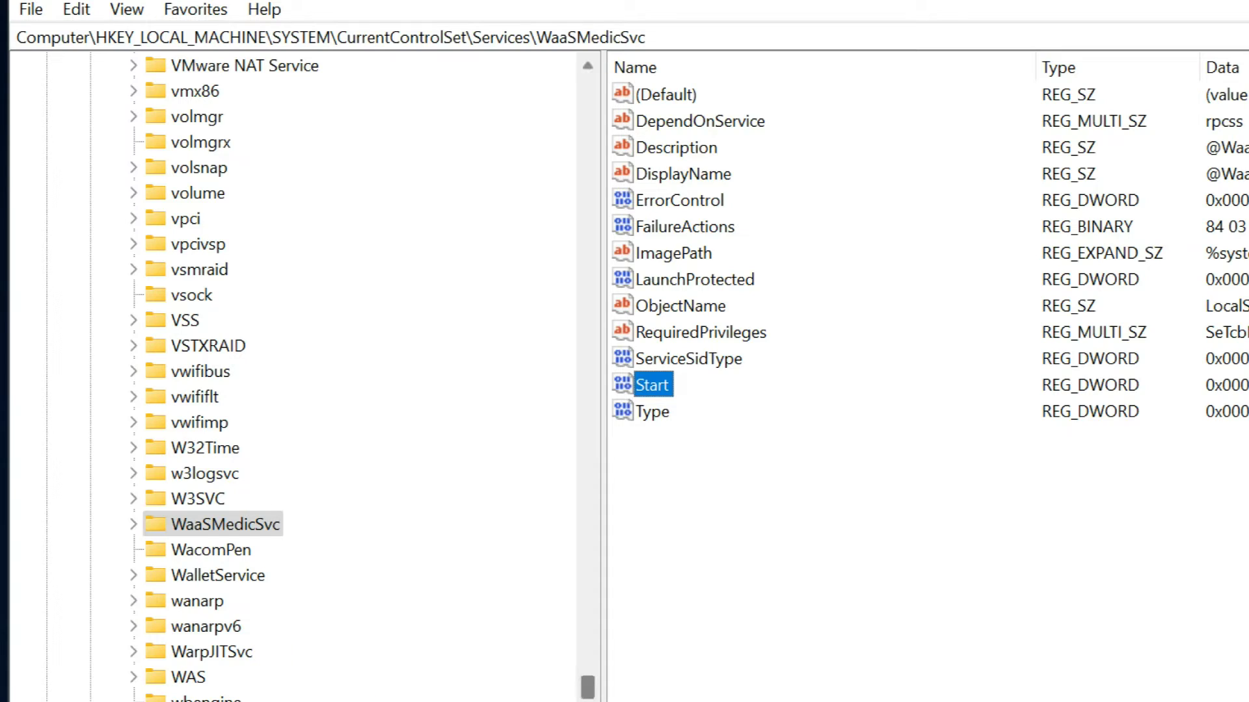
Step: Select the wuauserv key under HKLM\SYSTEM\CurrentControlSet\Services to display its values, including Start
{"action": "scroll", "coordinate": [293, 381], "scroll_direction": "down", "scroll_amount": 2}
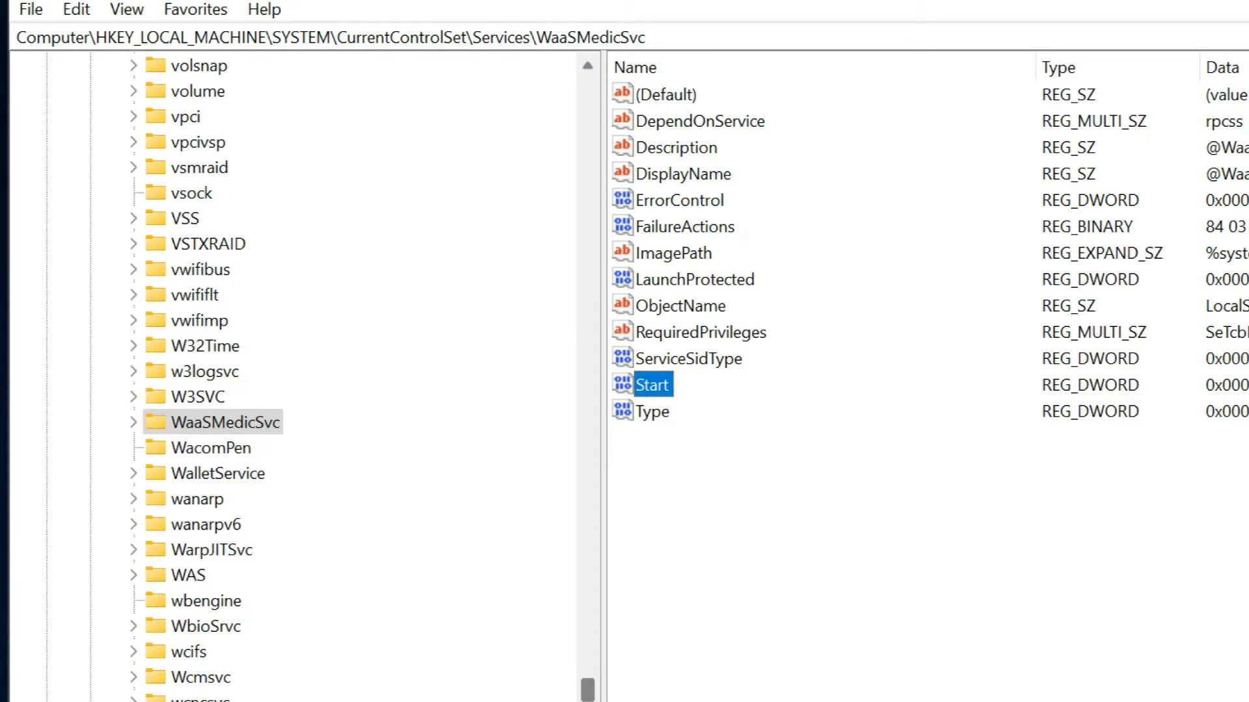
{"action": "scroll", "coordinate": [205, 380], "scroll_direction": "down", "scroll_amount": 1}
{"action": "scroll", "coordinate": [293, 377], "scroll_direction": "down", "scroll_amount": 1}
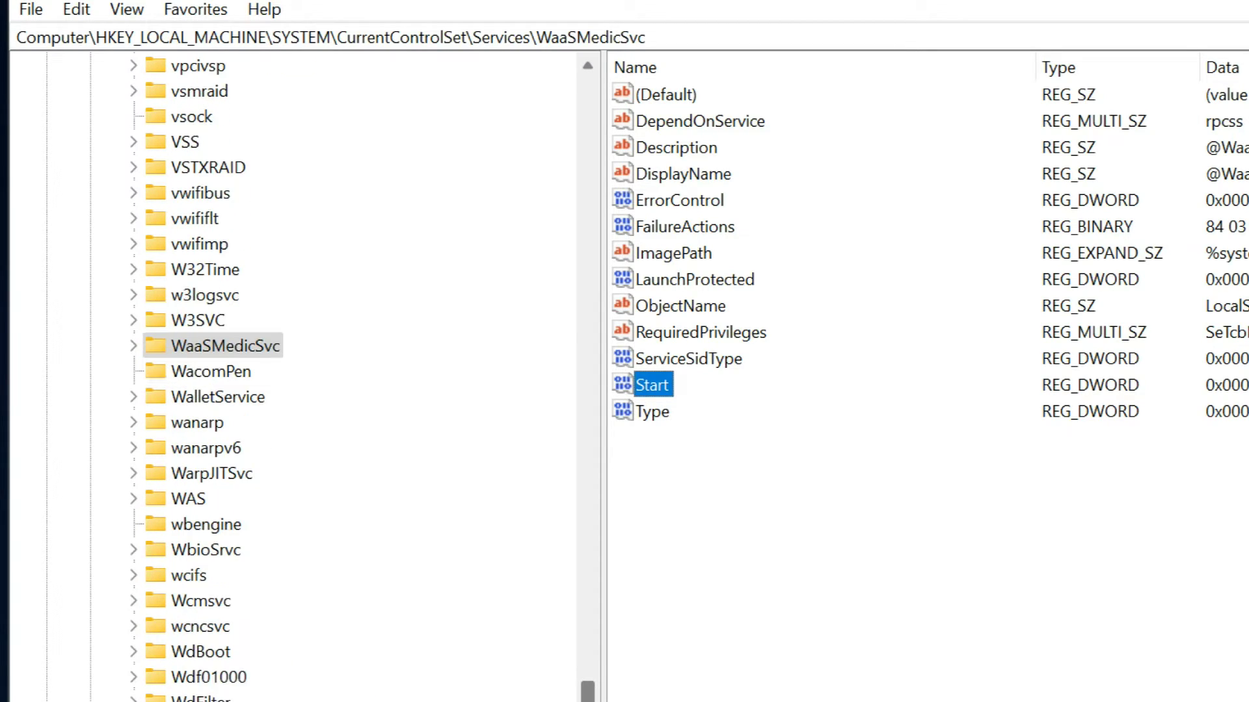
{"action": "scroll", "coordinate": [293, 380], "scroll_direction": "down", "scroll_amount": 2}
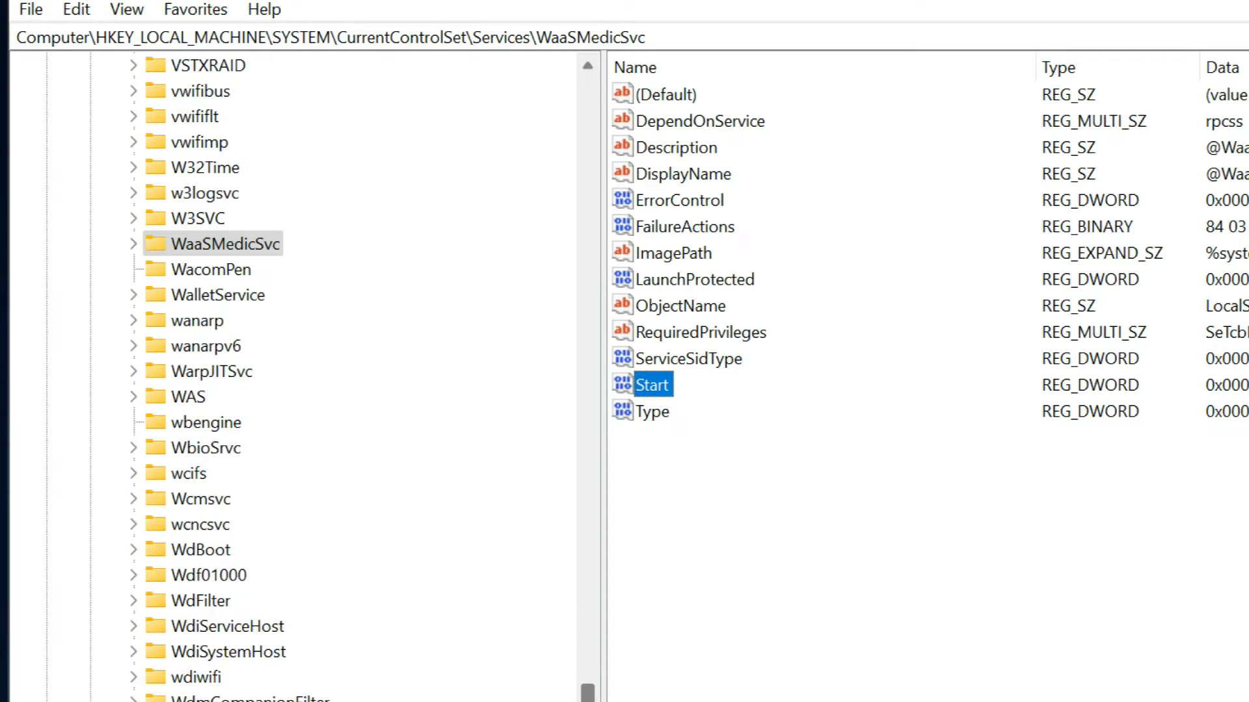
{"action": "scroll", "coordinate": [207, 380], "scroll_direction": "down", "scroll_amount": 3}
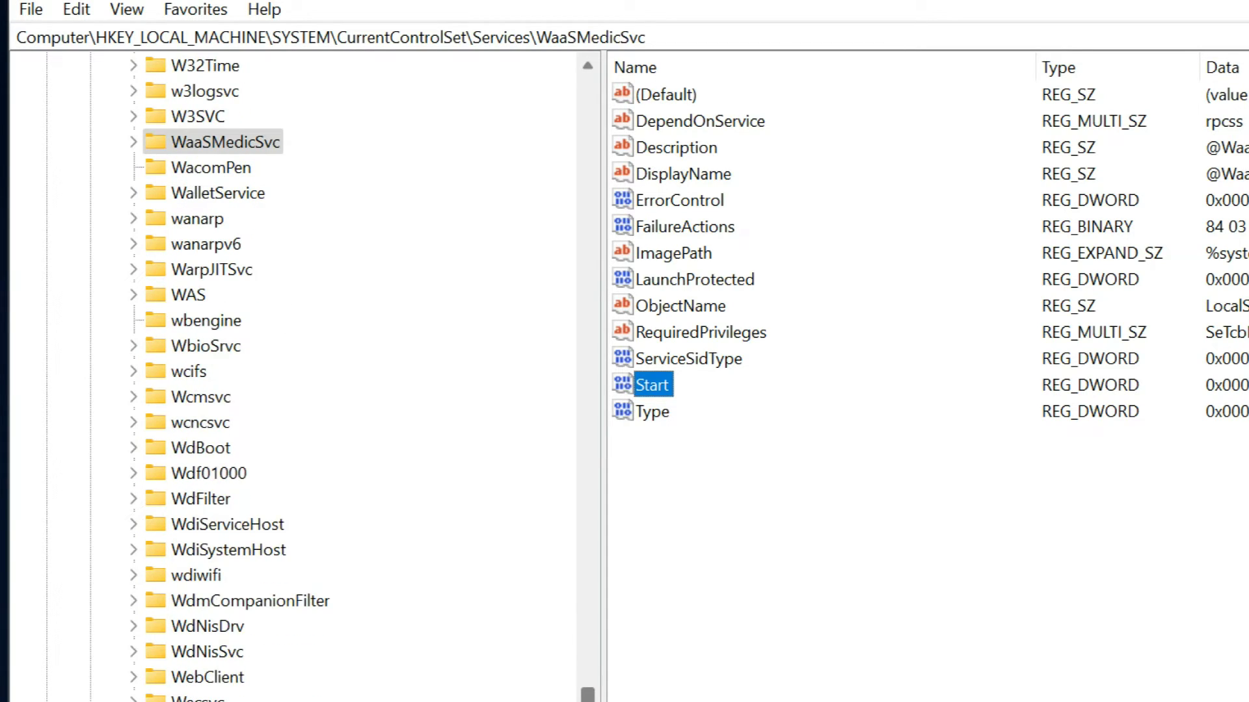
{"action": "scroll", "coordinate": [263, 555], "scroll_direction": "down", "scroll_amount": 15}
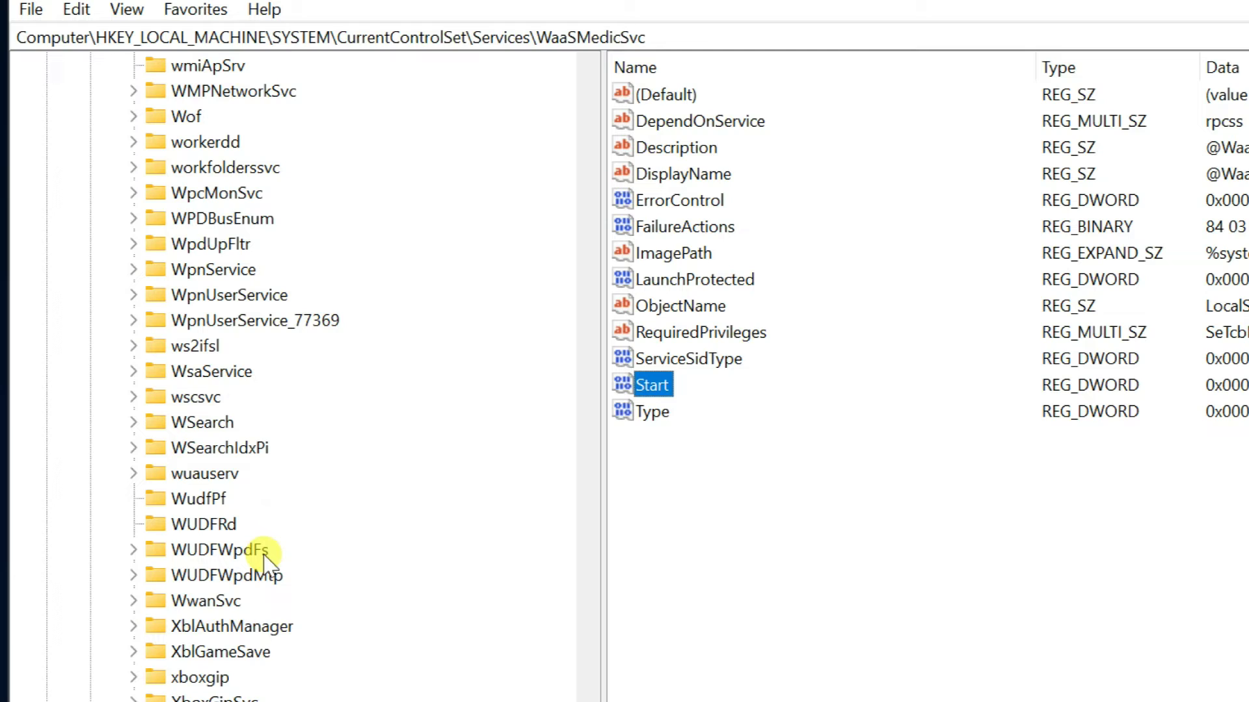
{"action": "scroll", "coordinate": [264, 554], "scroll_direction": "down", "scroll_amount": 2}
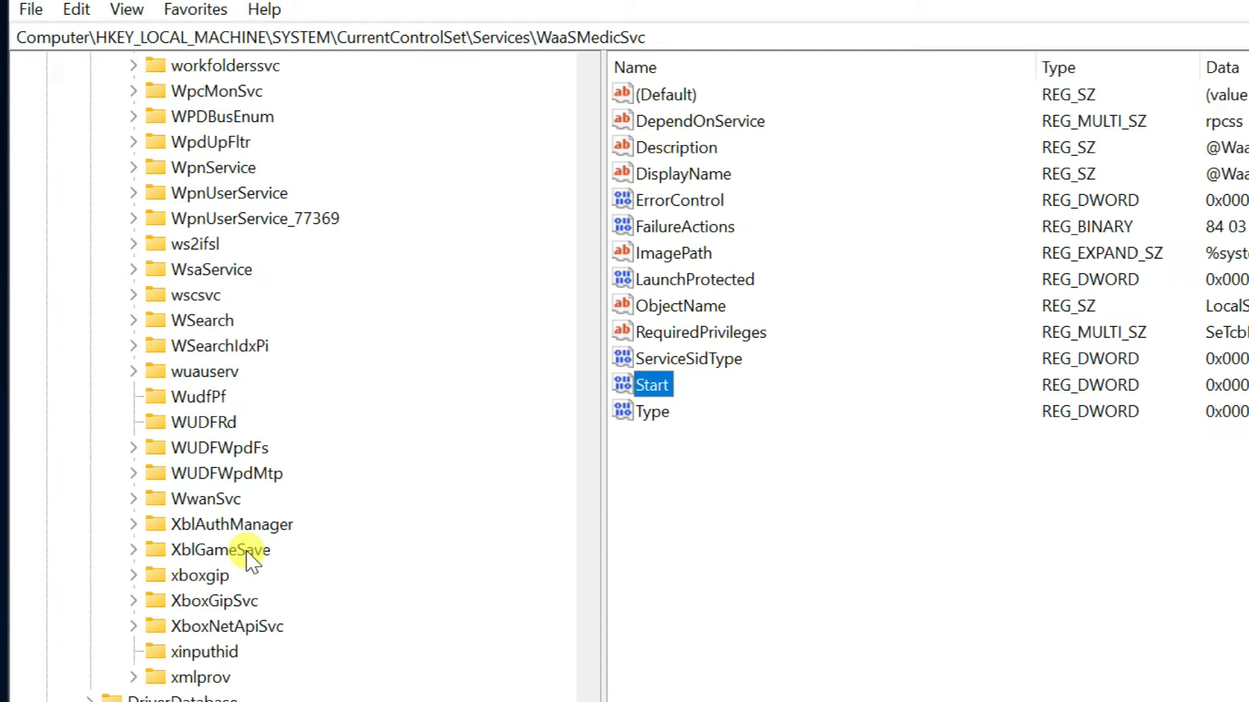
{"action": "scroll", "coordinate": [249, 556], "scroll_direction": "up", "scroll_amount": 2}
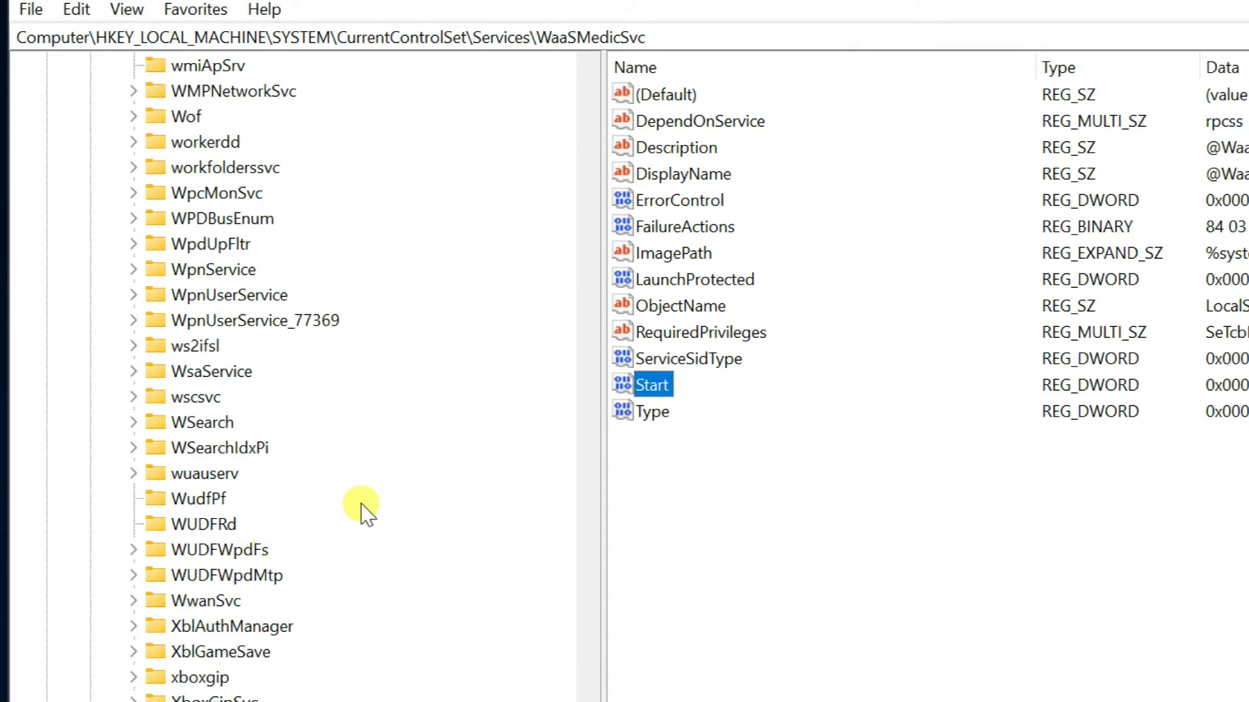
{"action": "left_click", "coordinate": [195, 476]}
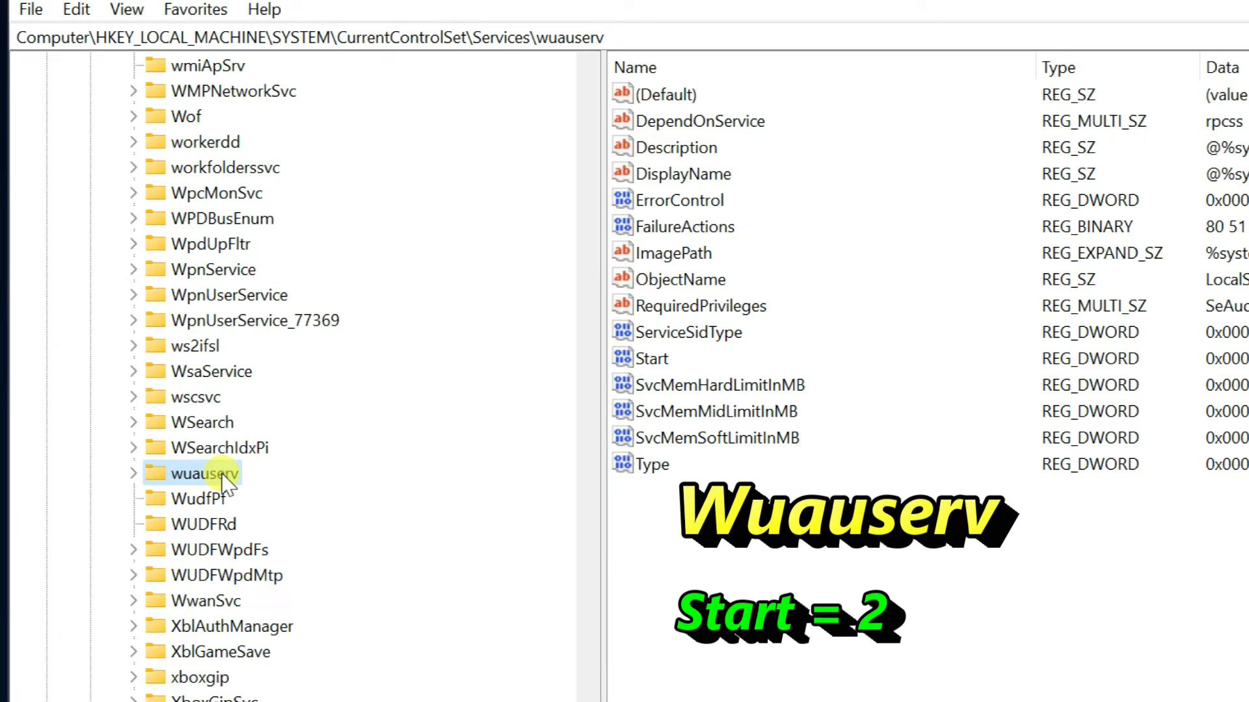
Step: Change the wuauserv Start DWORD value data from 3 to 2
{"action": "left_click", "coordinate": [651, 360]}
{"action": "double_click", "coordinate": [653, 362]}
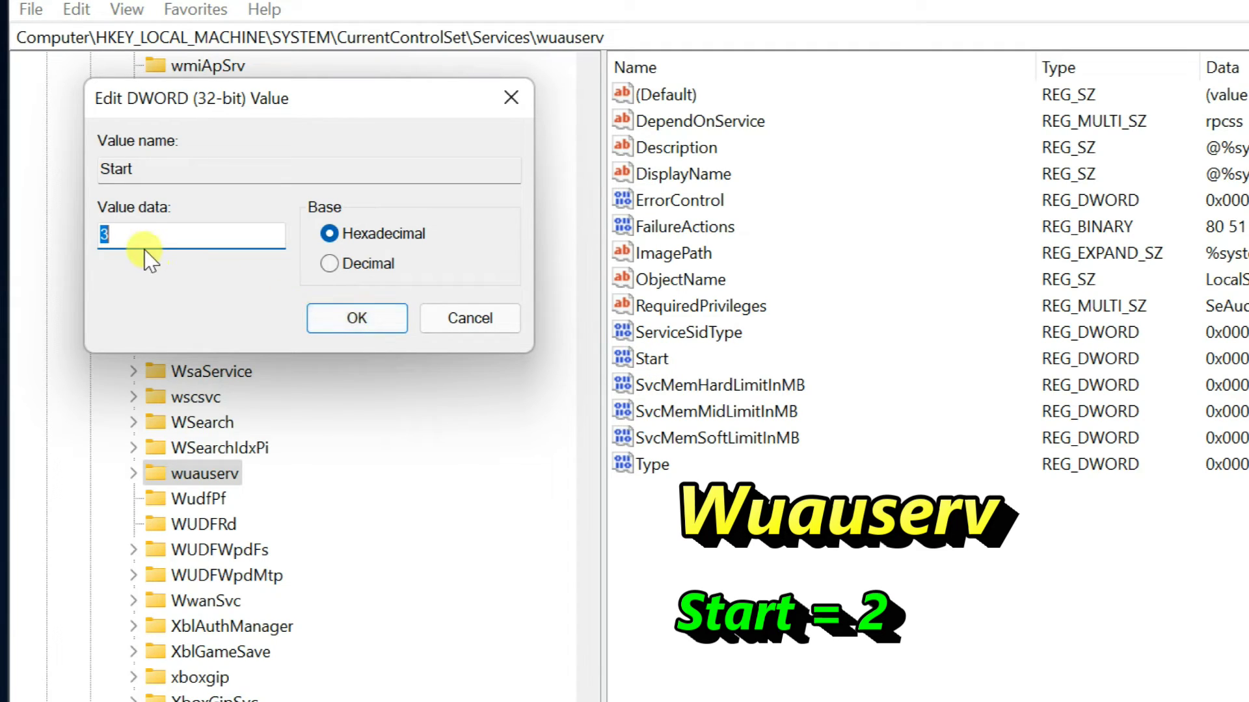
{"action": "type", "text": "2"}
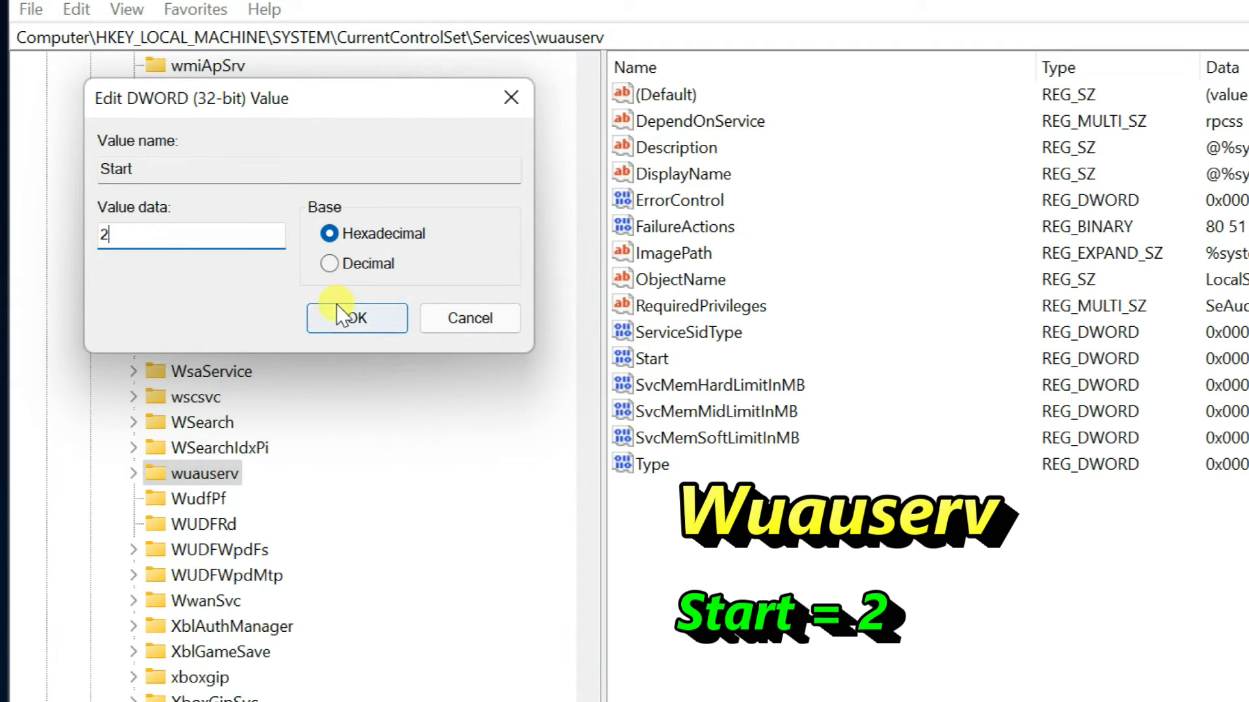
{"action": "left_click", "coordinate": [351, 318]}
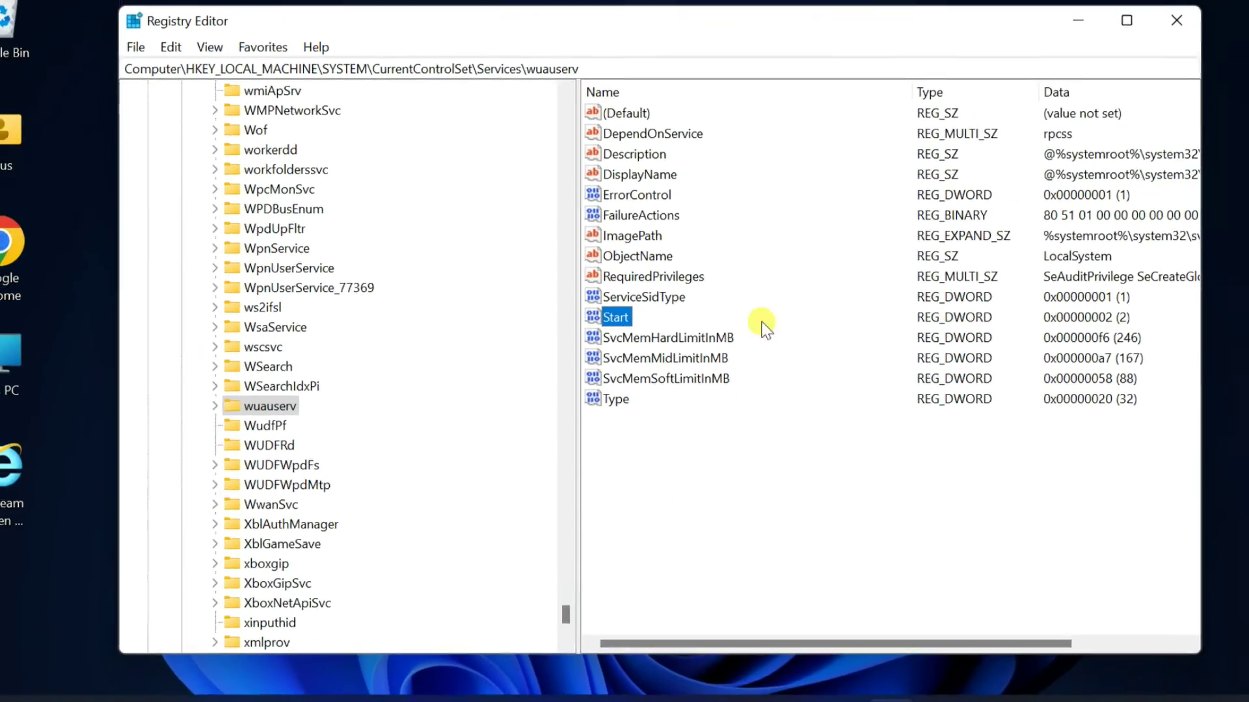
{"action": "left_click", "coordinate": [891, 356]}
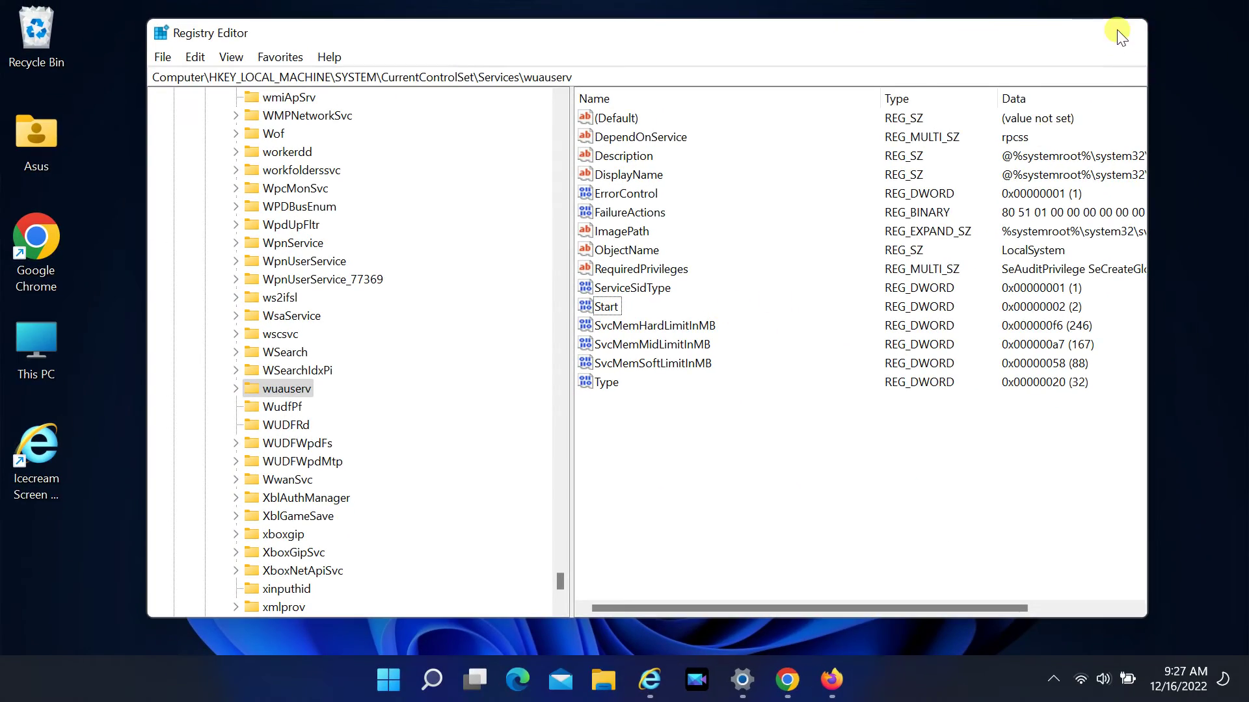
Step: Close Registry Editor, restart from the Start menu's Power options, and reopen Start after reboot
{"action": "left_click", "coordinate": [1123, 32]}
{"action": "left_click", "coordinate": [409, 673]}
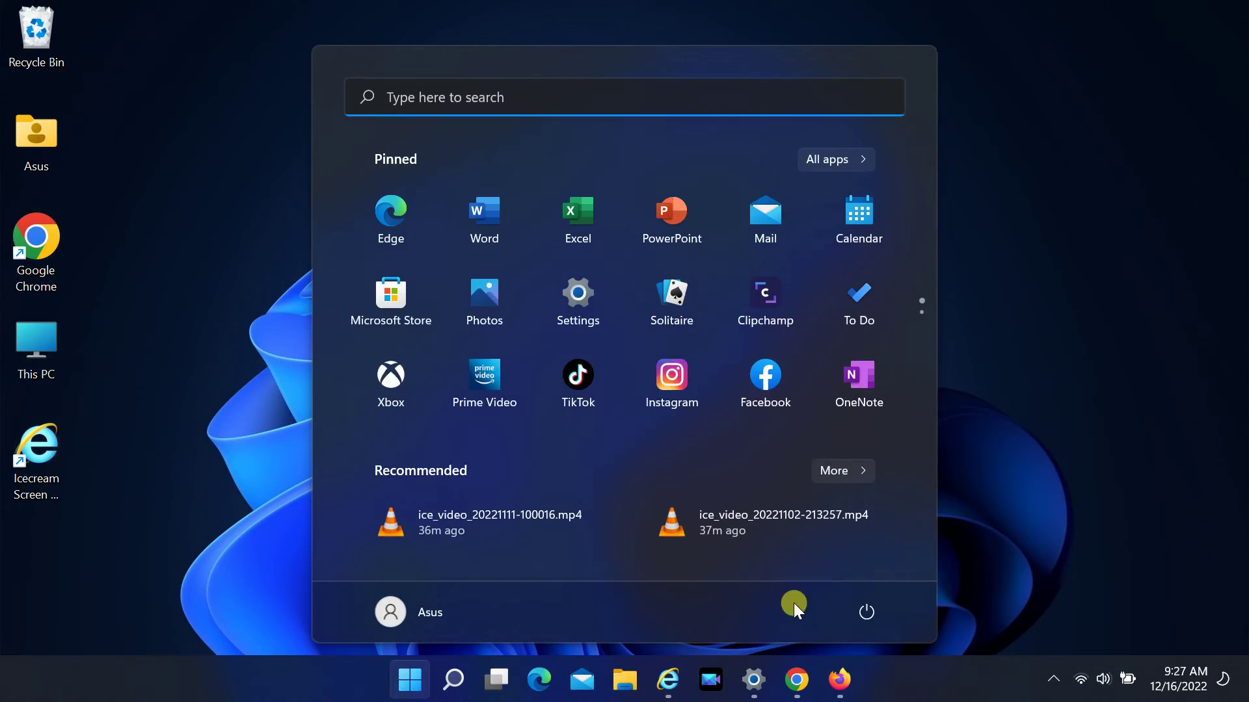
{"action": "left_click", "coordinate": [858, 617]}
{"action": "left_click", "coordinate": [851, 565]}
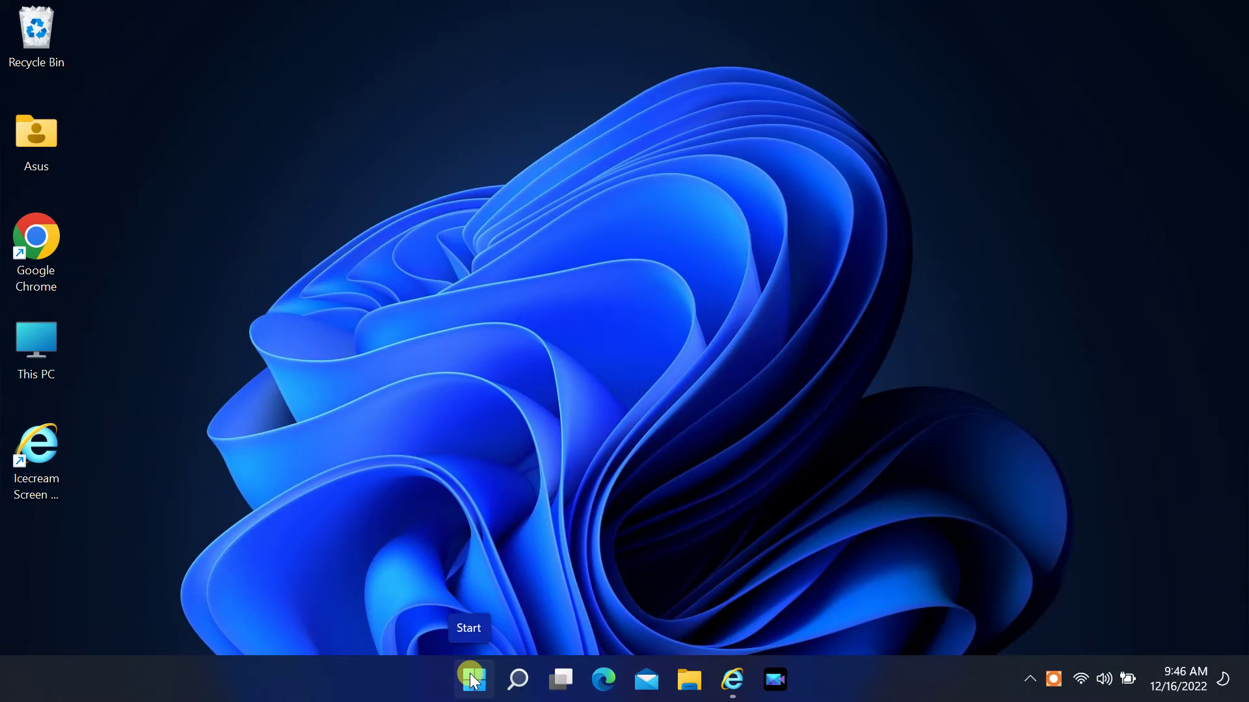
{"action": "left_click", "coordinate": [472, 680]}
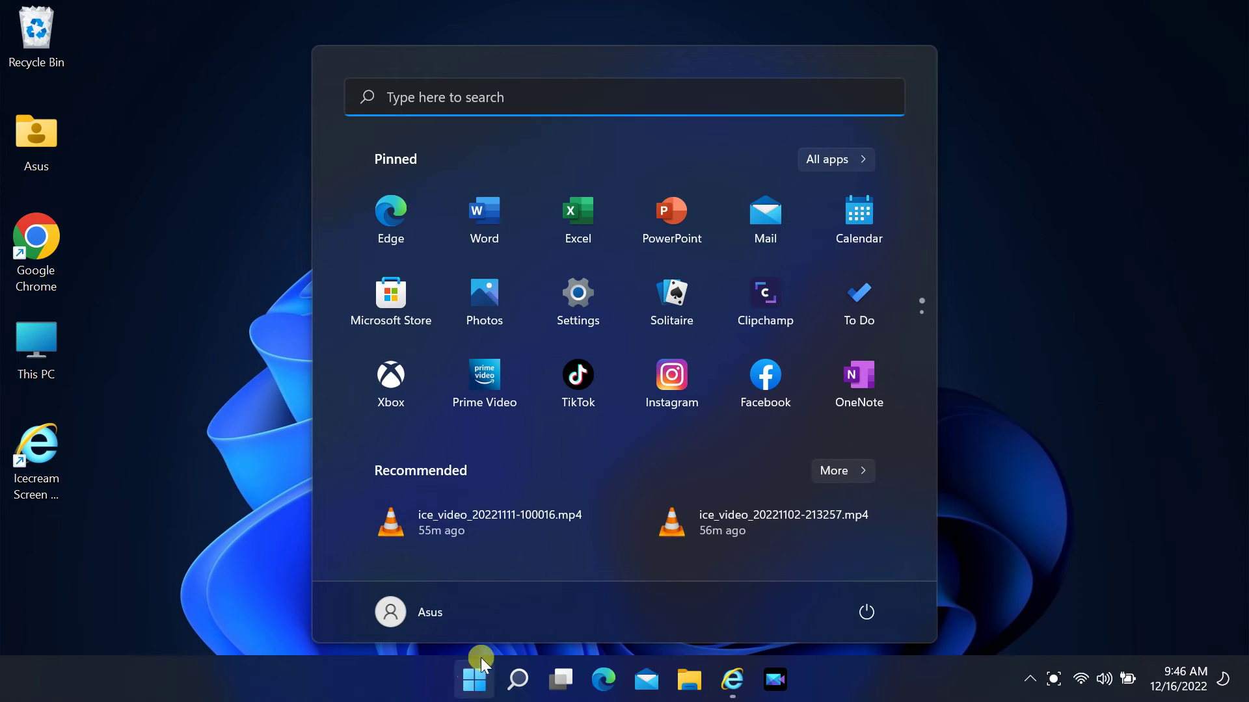
Step: Open the Settings tile's App settings page and Reset the app, confirming deletion of its data
{"action": "right_click", "coordinate": [584, 295]}
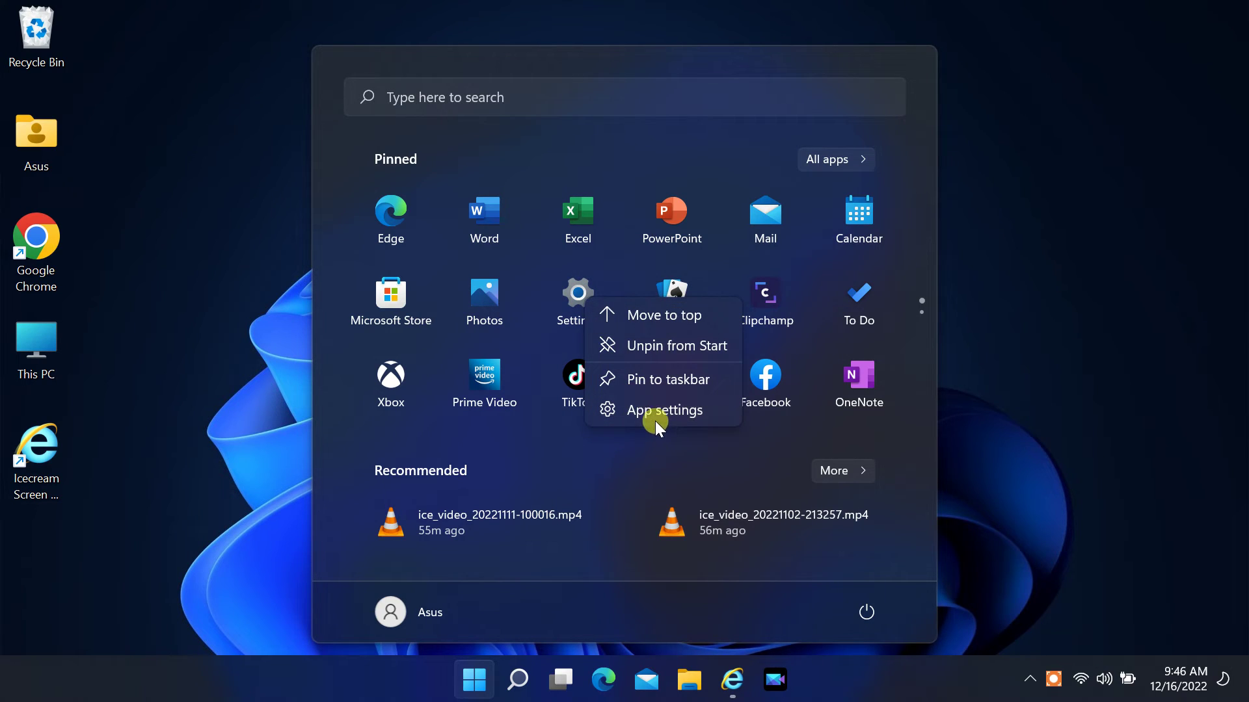
{"action": "left_click", "coordinate": [660, 412]}
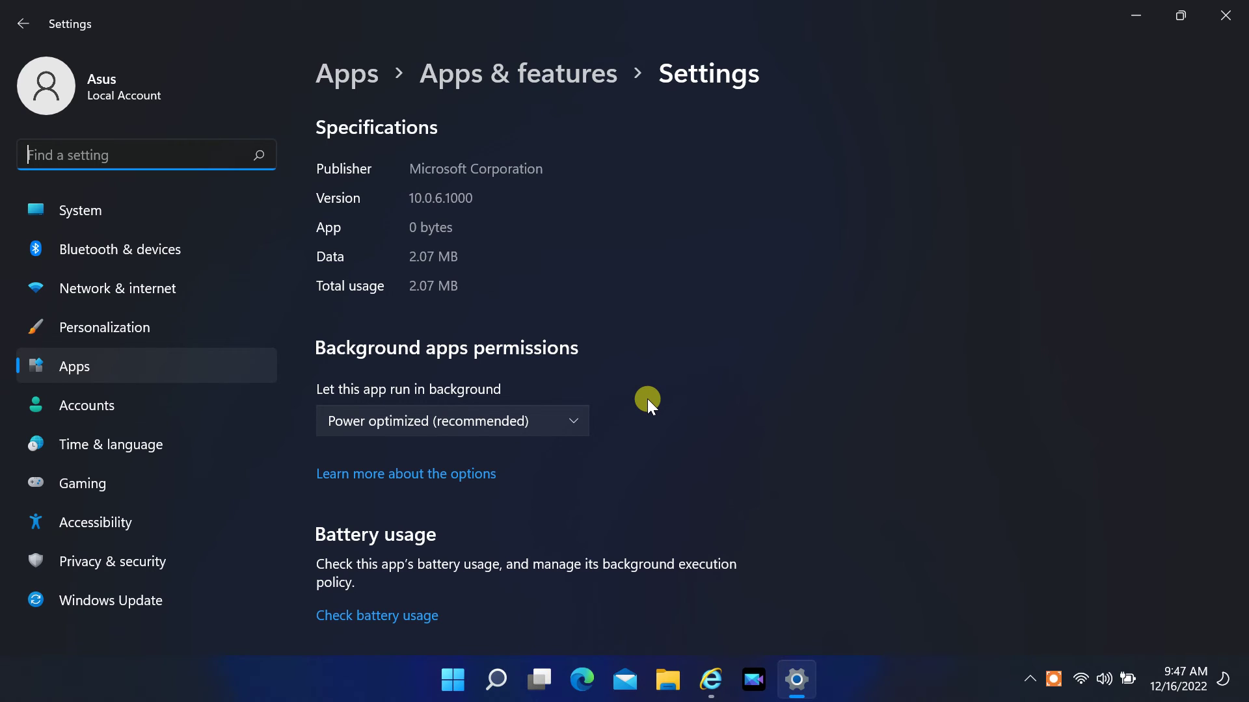
{"action": "scroll", "coordinate": [708, 455], "scroll_direction": "down", "scroll_amount": 7}
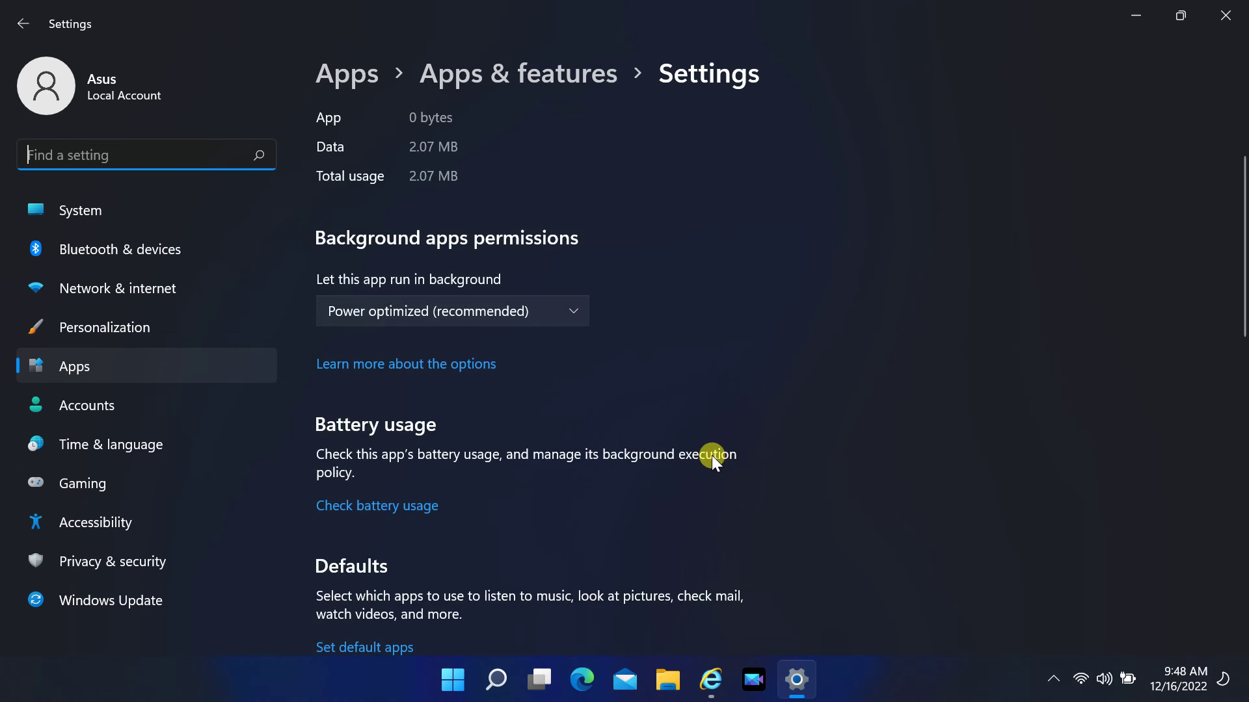
{"action": "scroll", "coordinate": [684, 446], "scroll_direction": "down", "scroll_amount": 3}
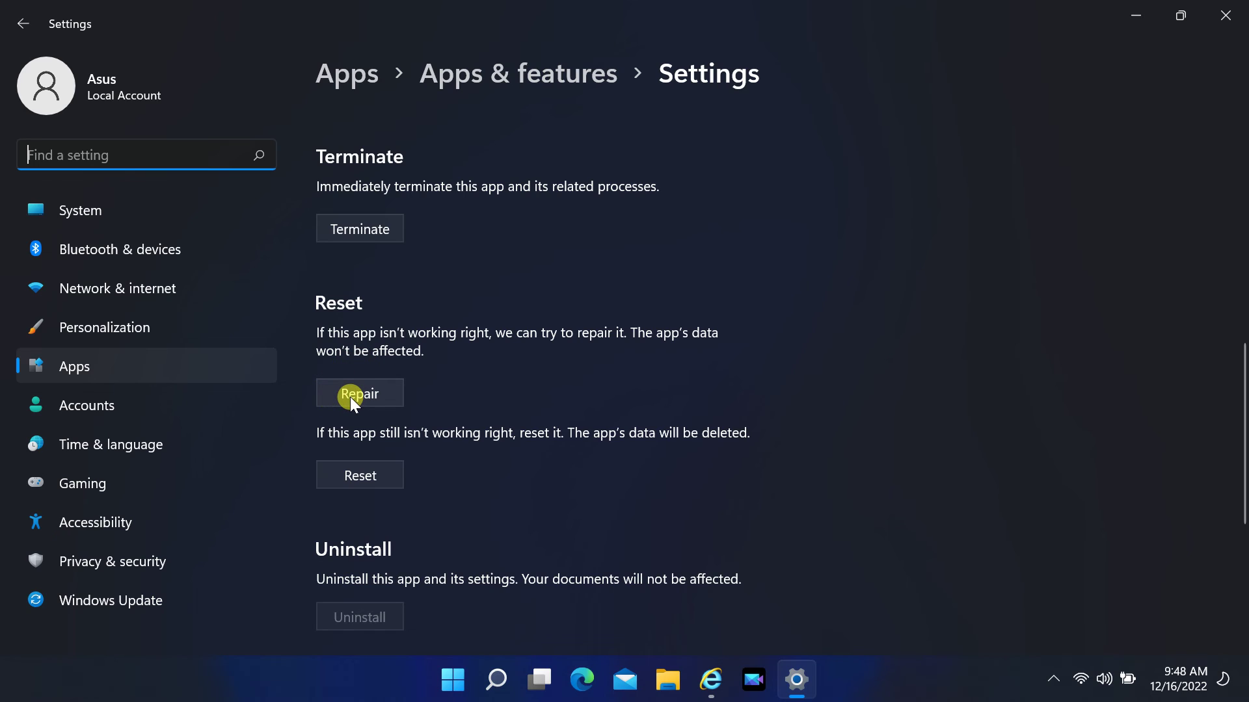
{"action": "left_click", "coordinate": [356, 475]}
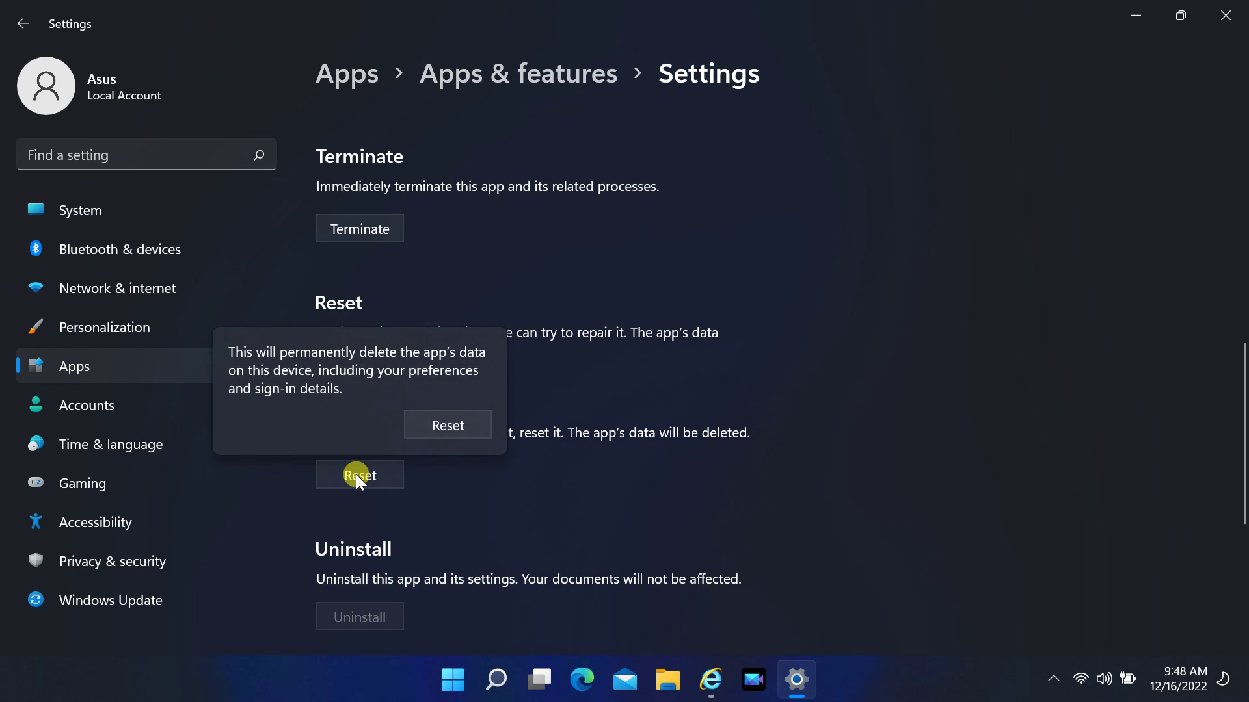
{"action": "left_click", "coordinate": [441, 430]}
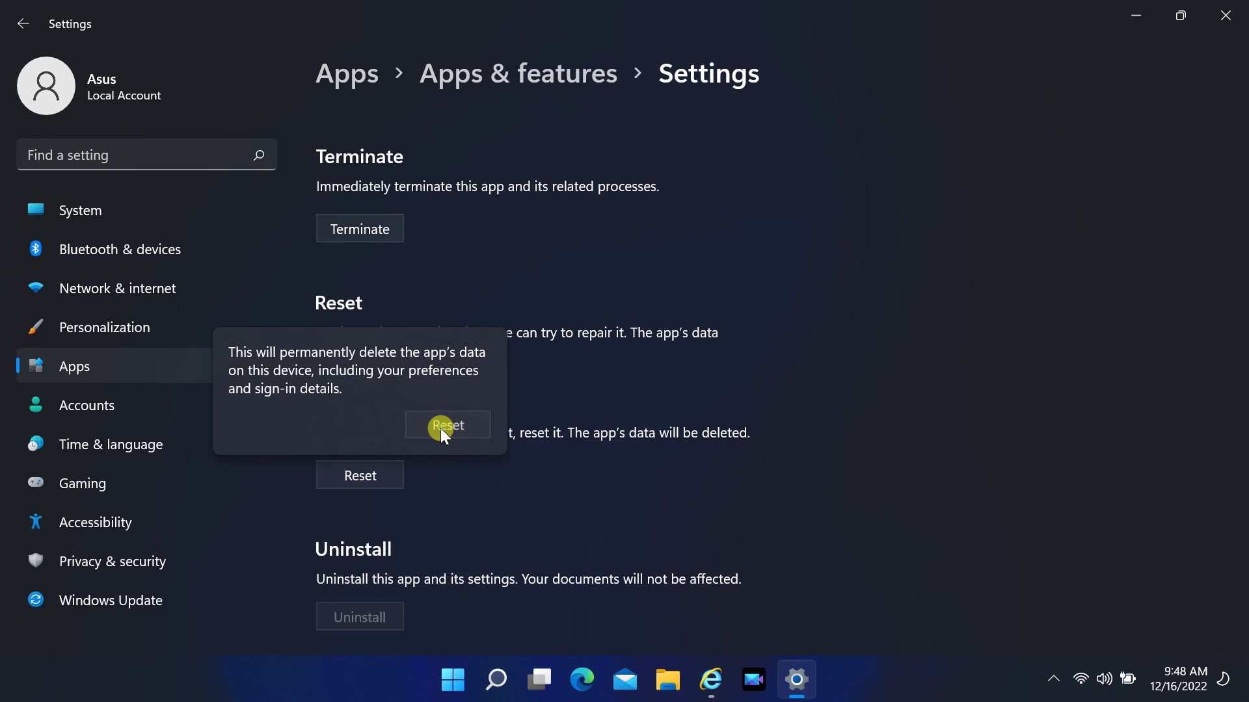